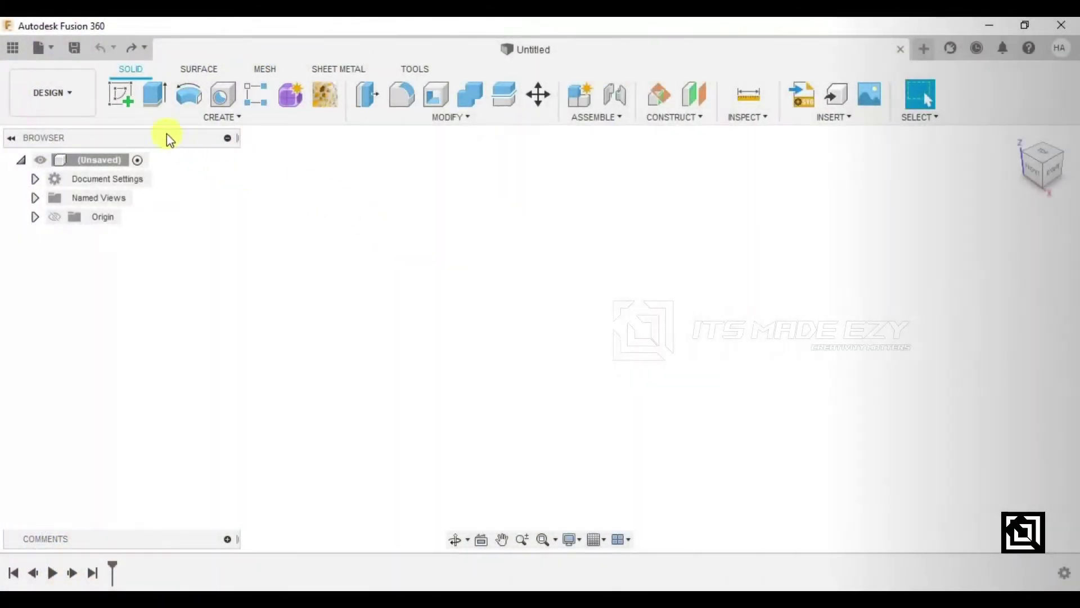
- Start a top-plane sketch with concentric 40 mm and 60 mm circles at the origin
{"action": "left_click", "coordinate": [653, 339]}
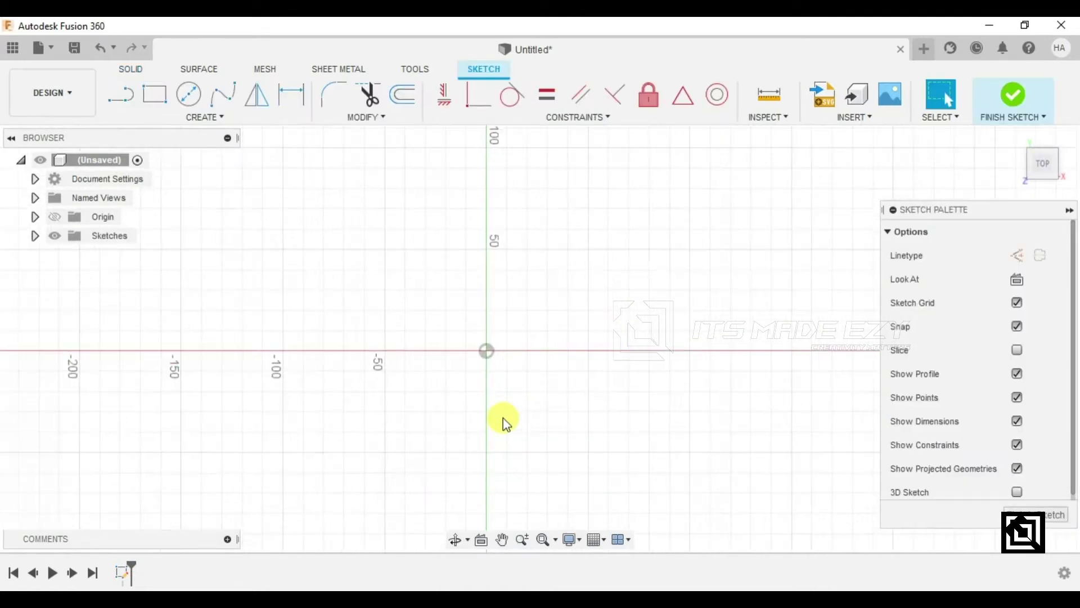
{"action": "left_click", "coordinate": [189, 95]}
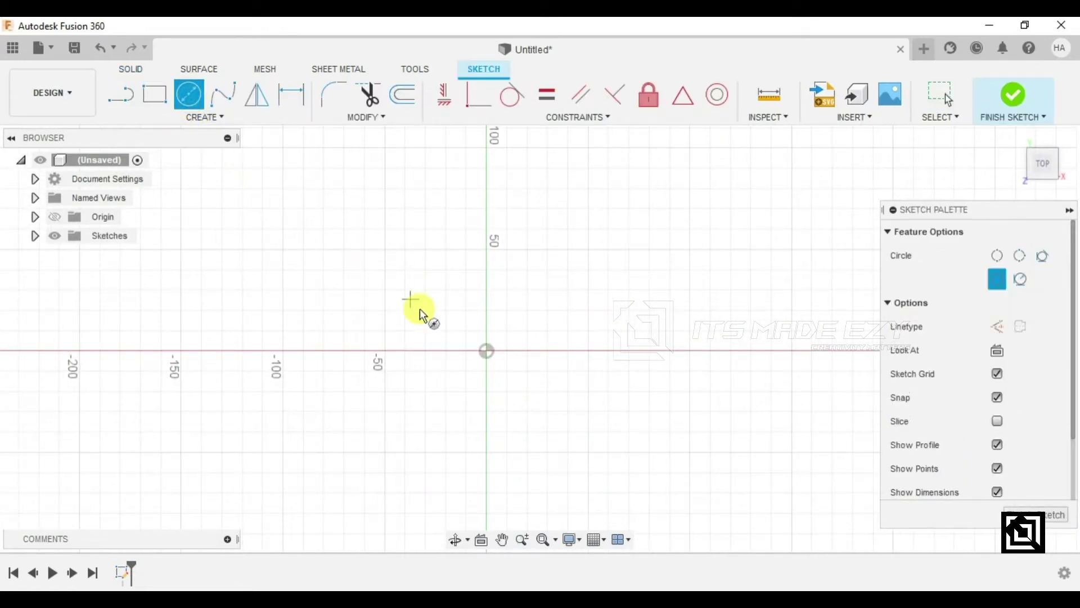
{"action": "left_click", "coordinate": [486, 351]}
{"action": "key", "text": "Return"}
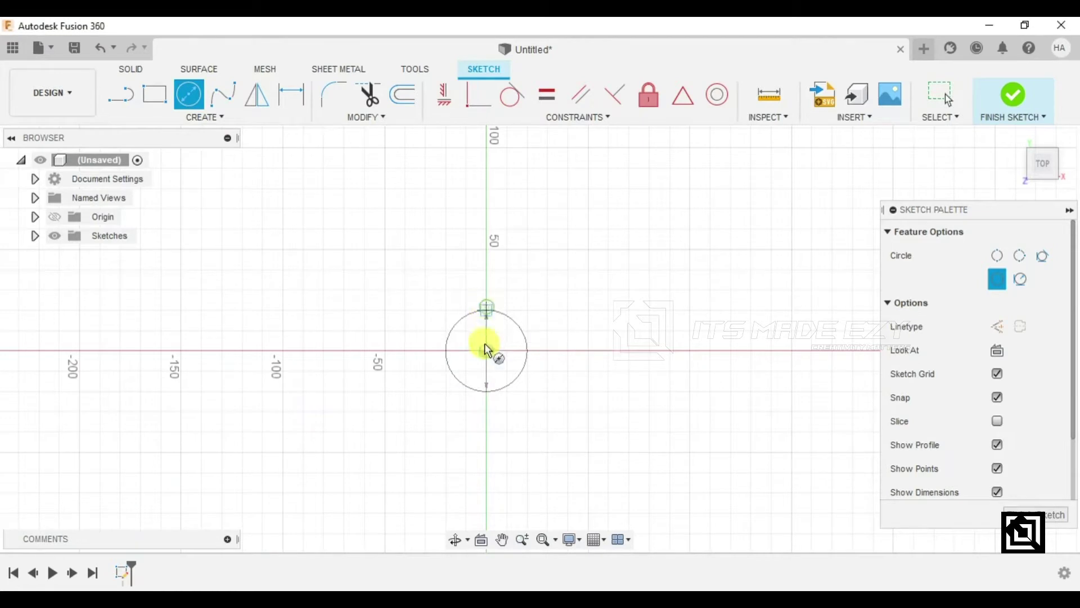
{"action": "left_click", "coordinate": [486, 350]}
{"action": "left_click", "coordinate": [487, 292]}
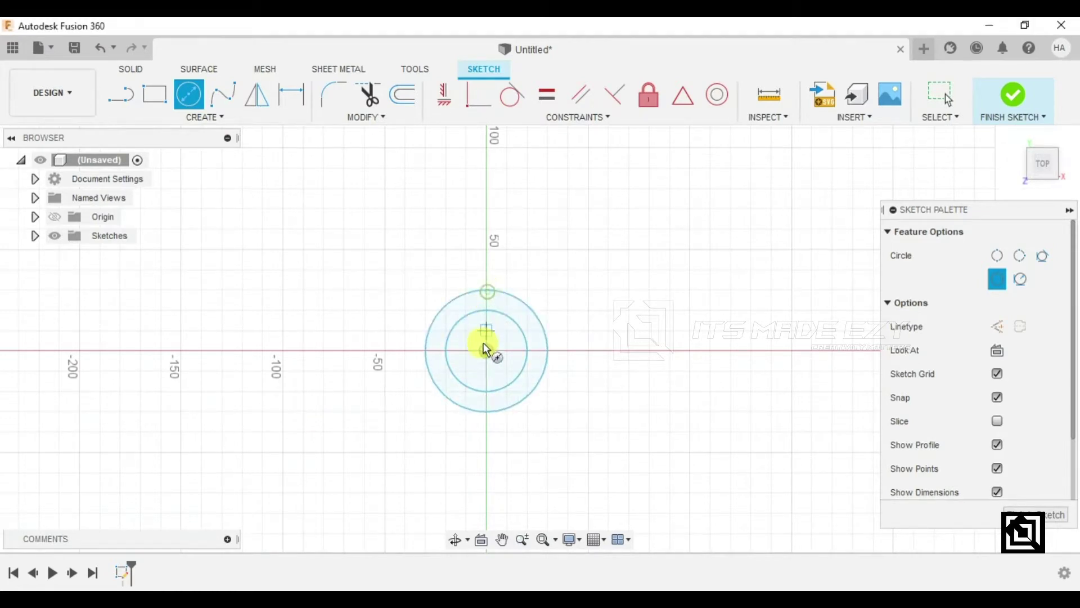
{"action": "left_click", "coordinate": [204, 116]}
{"action": "mouse_move", "coordinate": [137, 203]}
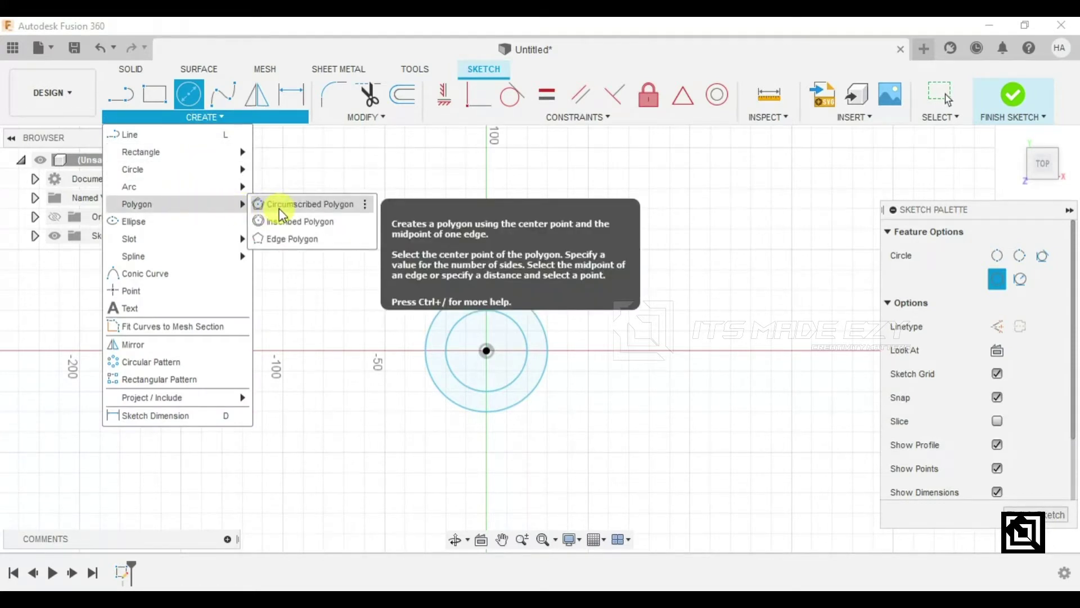
- Draw a 20 mm six-sided circumscribed polygon centred above the concentric circles
{"action": "left_click", "coordinate": [280, 213]}
{"action": "left_click", "coordinate": [487, 190]}
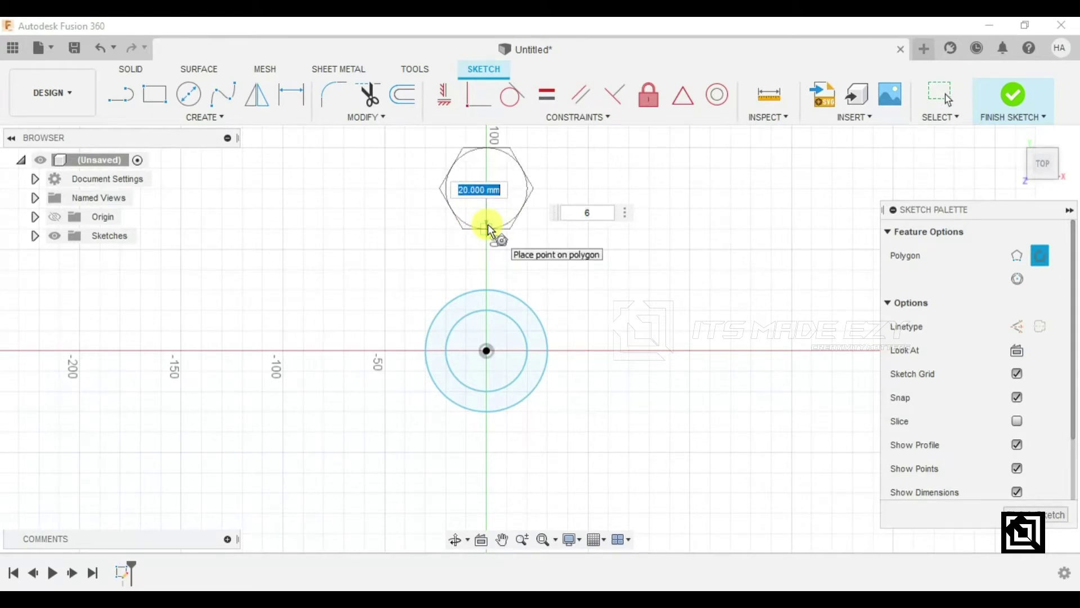
{"action": "left_click", "coordinate": [488, 229]}
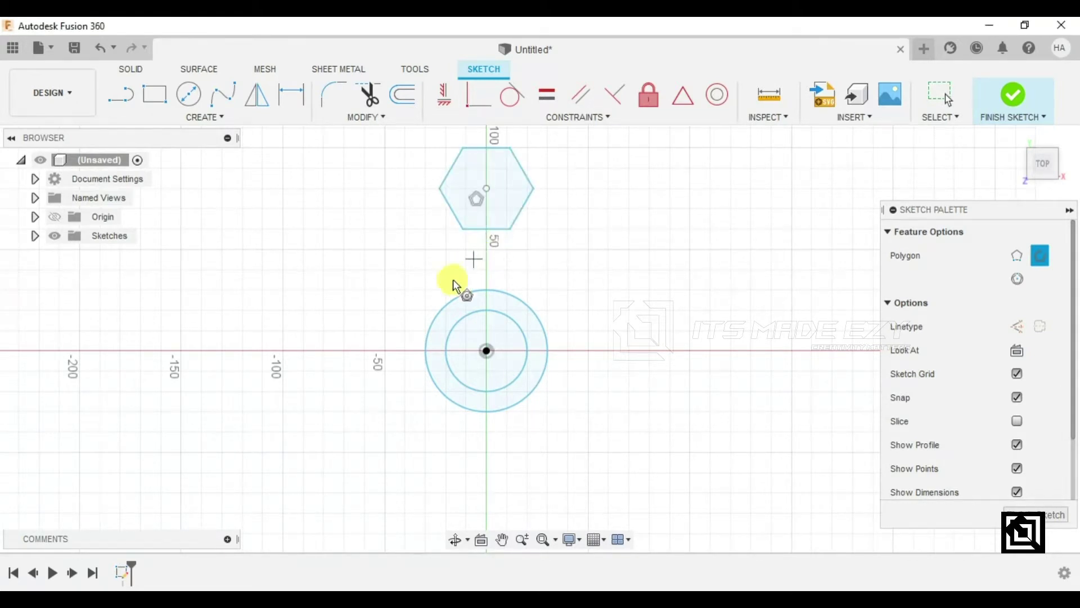
{"action": "scroll", "coordinate": [435, 249], "scroll_direction": "down", "scroll_amount": 1}
{"action": "scroll", "coordinate": [435, 248], "scroll_direction": "down", "scroll_amount": 2}
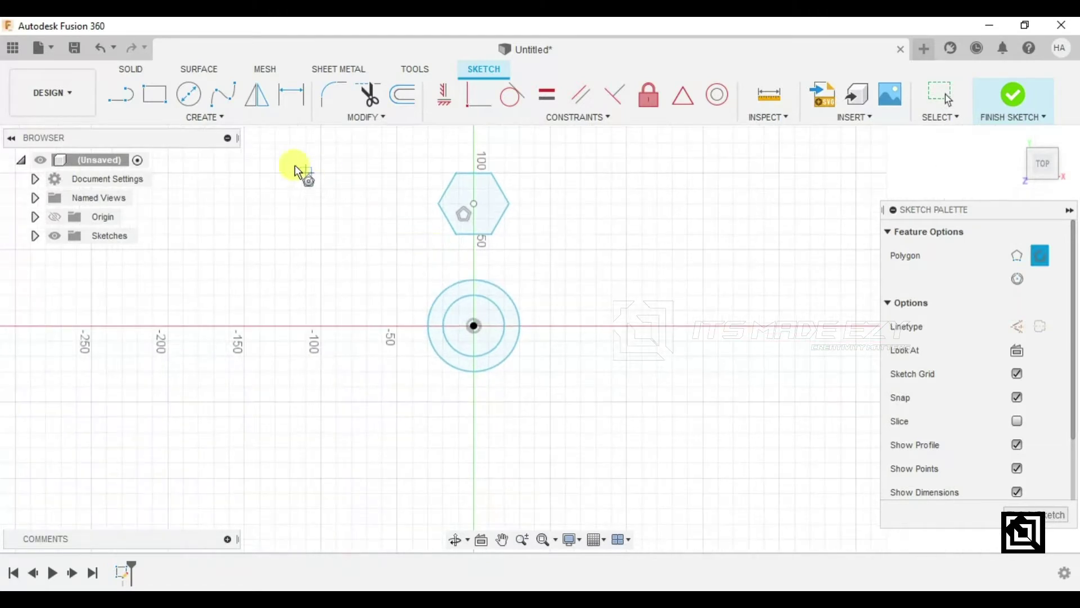
{"action": "left_click", "coordinate": [128, 99]}
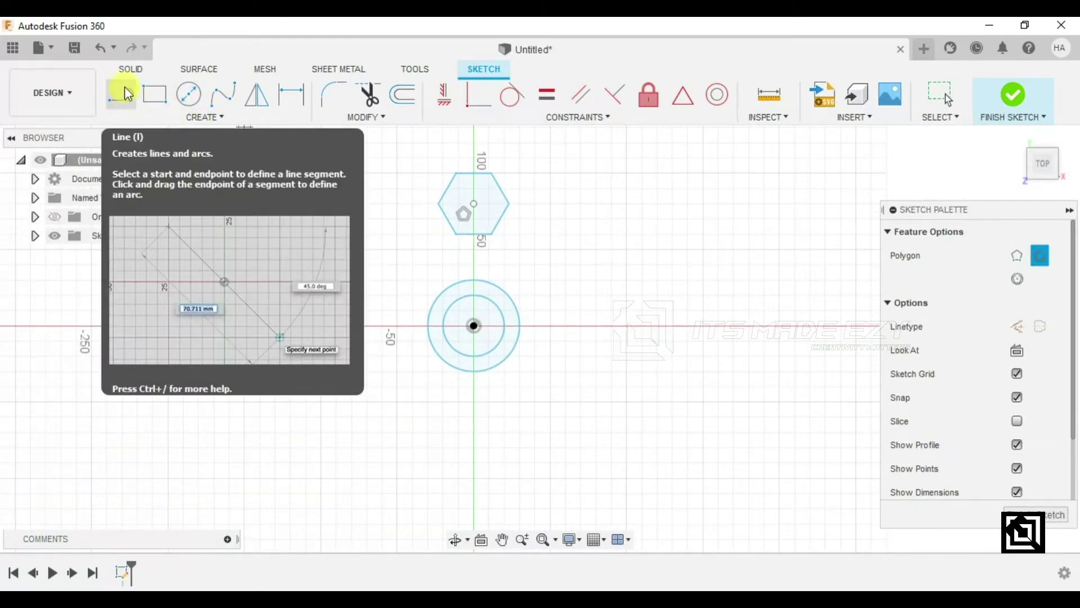
- Draw a 60 mm circle centred on the hexagon, enclosing it
{"action": "left_click", "coordinate": [188, 94]}
{"action": "left_click", "coordinate": [476, 204]}
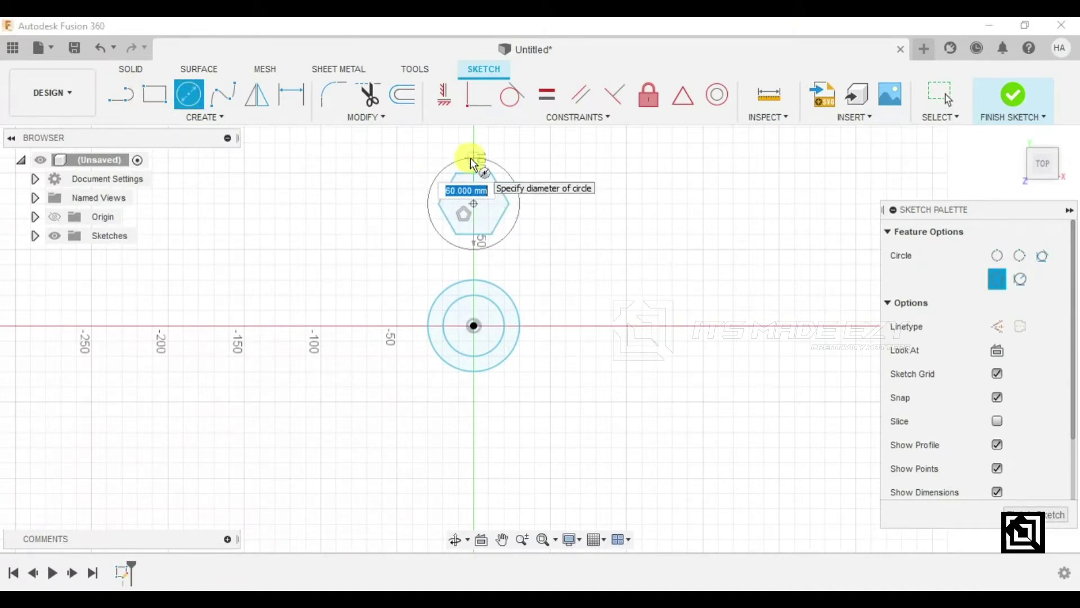
{"action": "left_click", "coordinate": [472, 163]}
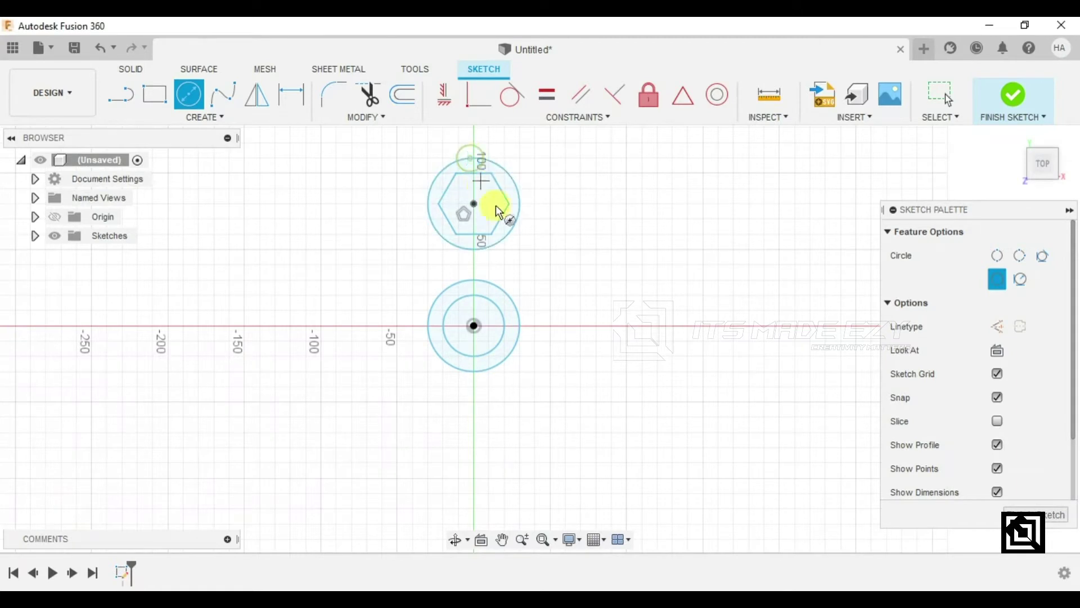
{"action": "key", "text": "Escape"}
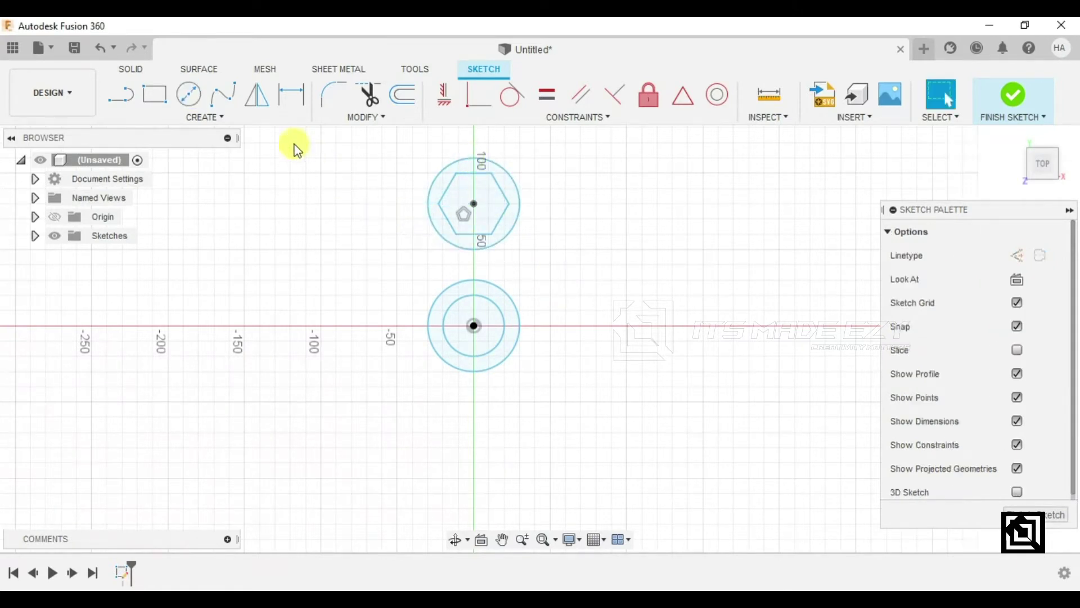
{"action": "left_click", "coordinate": [206, 117]}
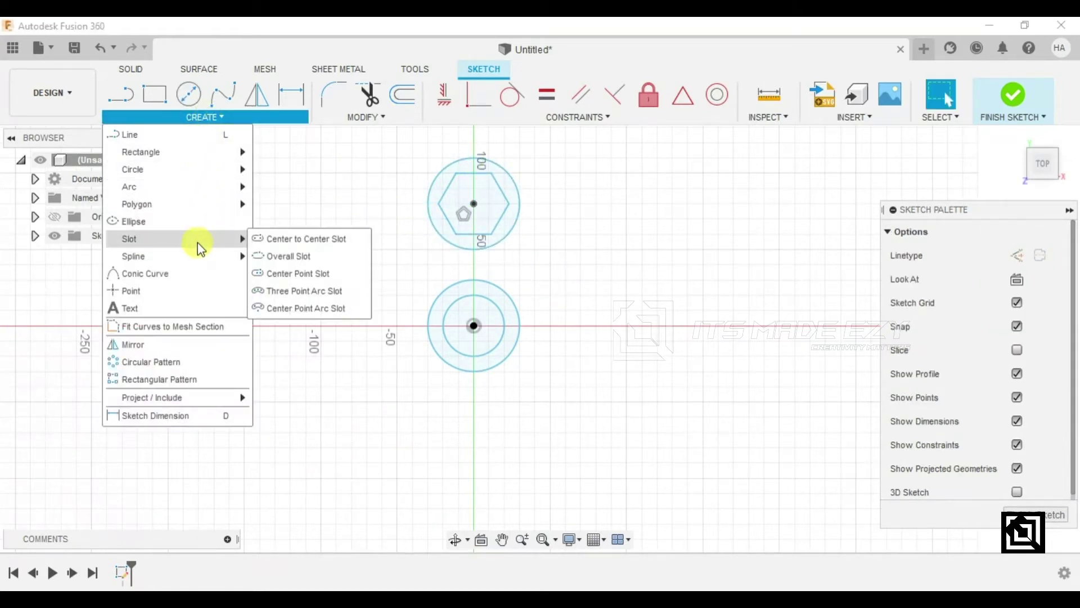
{"action": "left_click", "coordinate": [175, 363]}
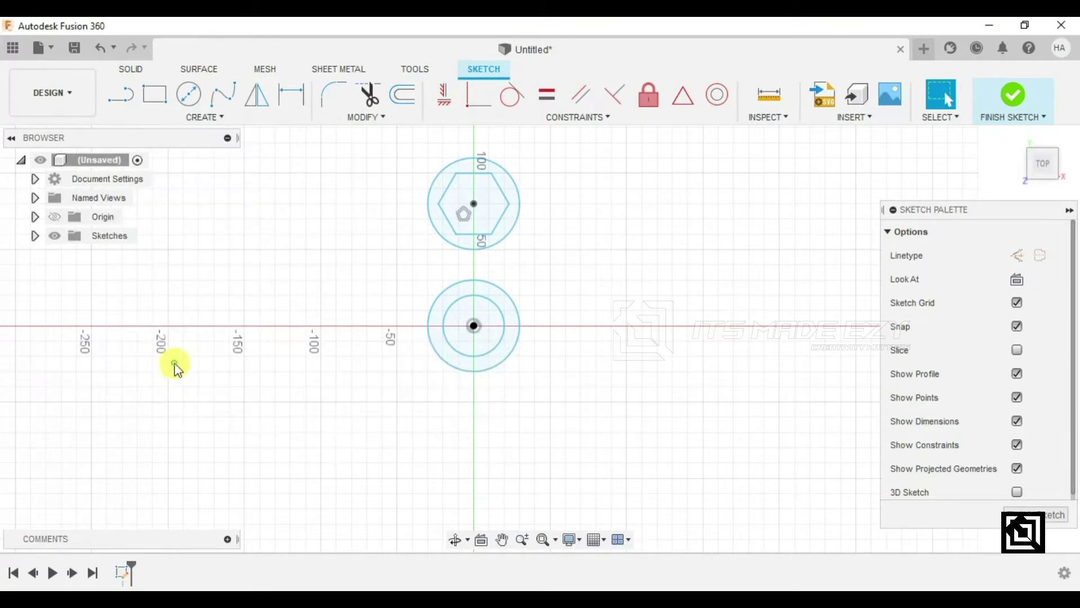
- Circular-pattern the hexagon and its 60 mm circle three times around the origin
{"action": "left_click", "coordinate": [473, 234]}
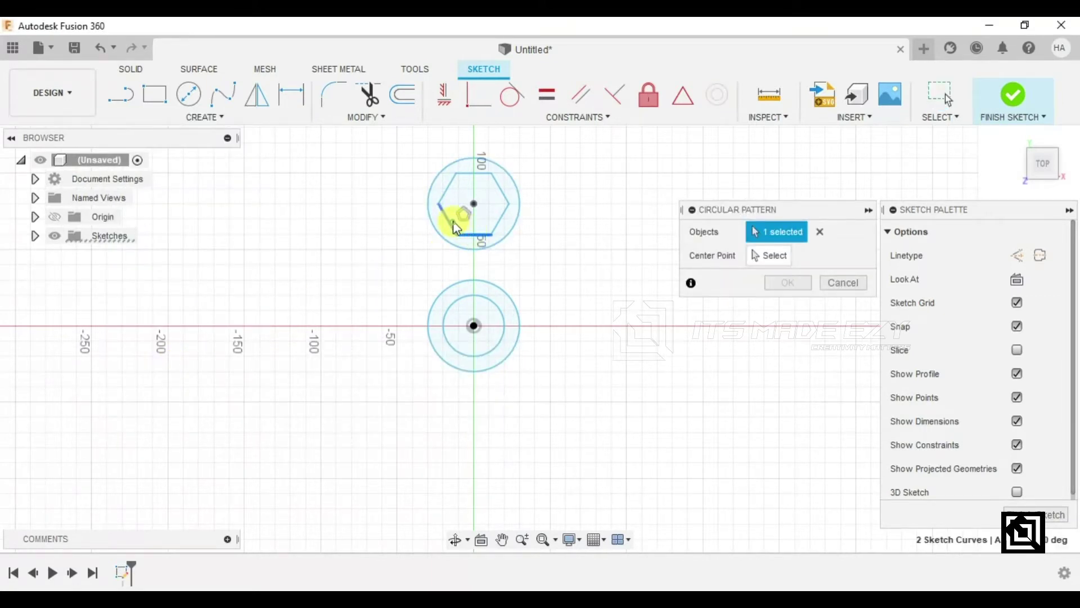
{"action": "left_click", "coordinate": [449, 200]}
{"action": "left_click", "coordinate": [466, 175]}
{"action": "left_click", "coordinate": [499, 191]}
{"action": "left_click", "coordinate": [501, 211]}
{"action": "left_click", "coordinate": [471, 196]}
{"action": "left_click", "coordinate": [457, 174]}
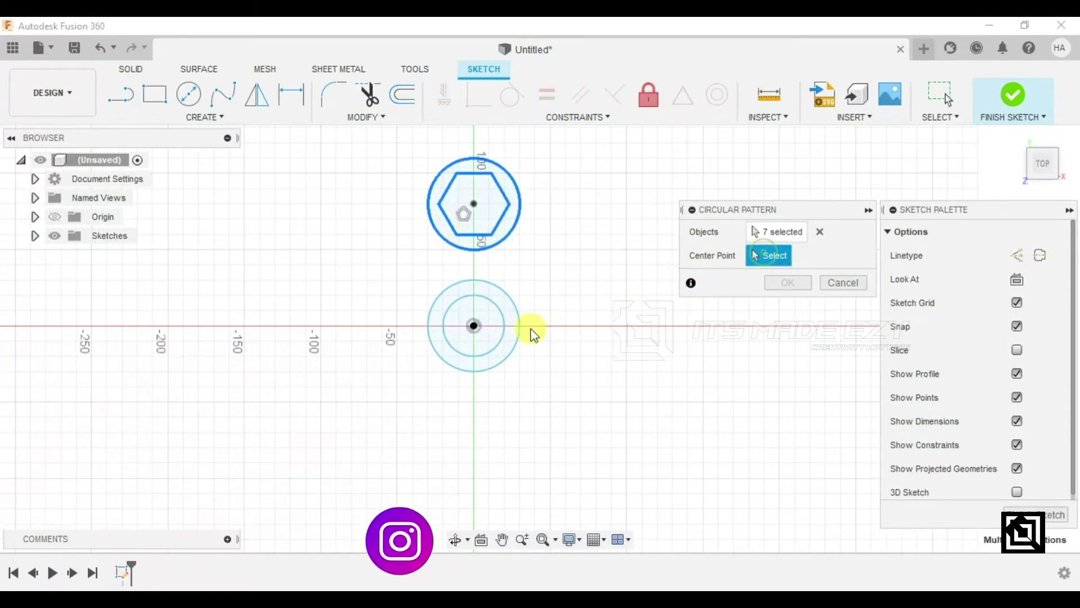
{"action": "left_click", "coordinate": [473, 326]}
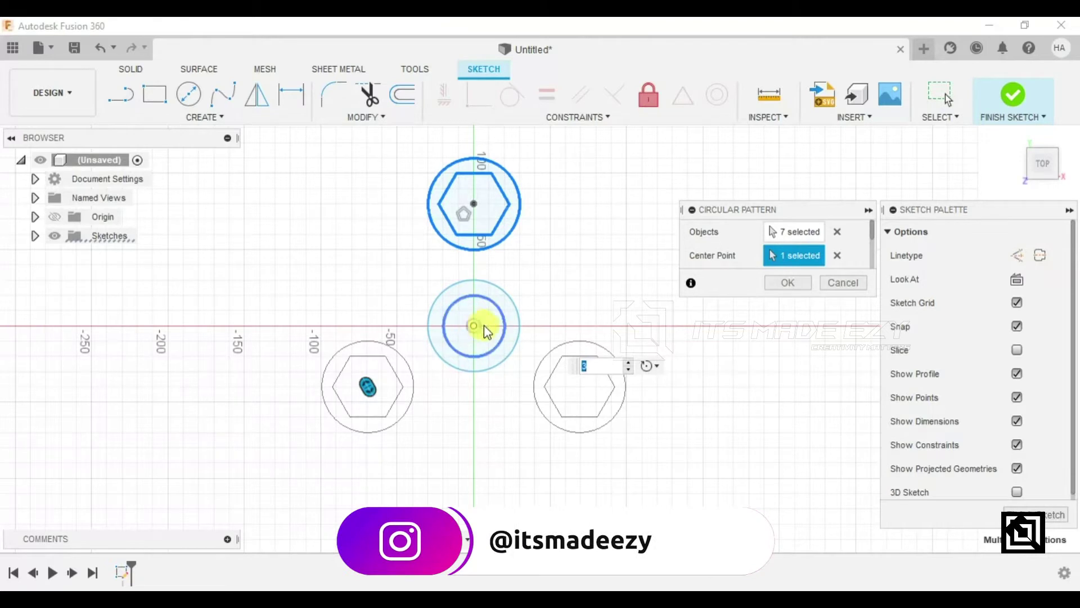
{"action": "left_click", "coordinate": [779, 280]}
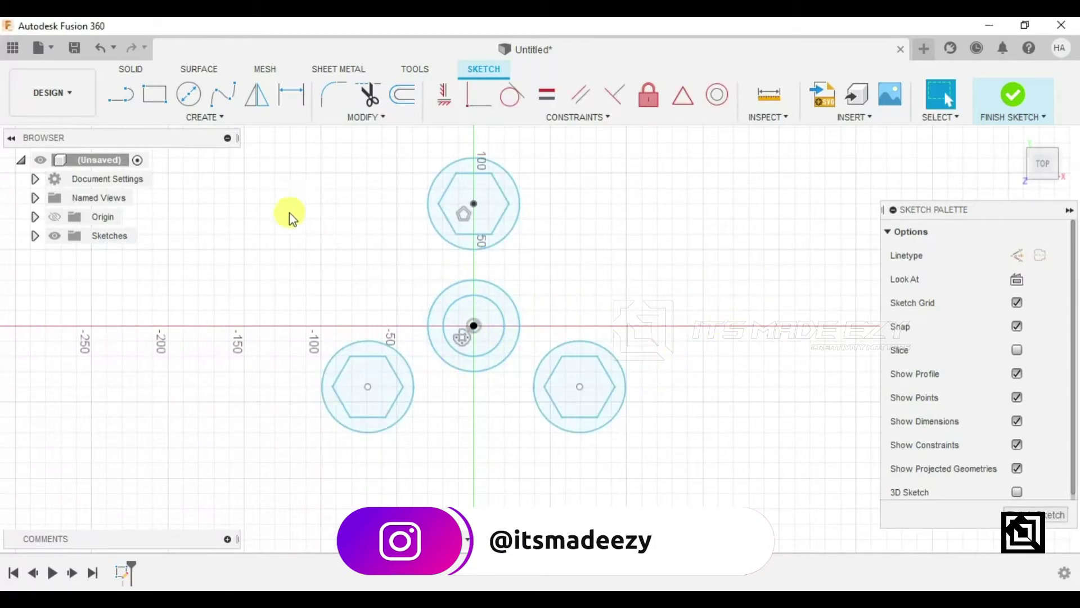
{"action": "left_click", "coordinate": [194, 122]}
{"action": "mouse_move", "coordinate": [133, 169]}
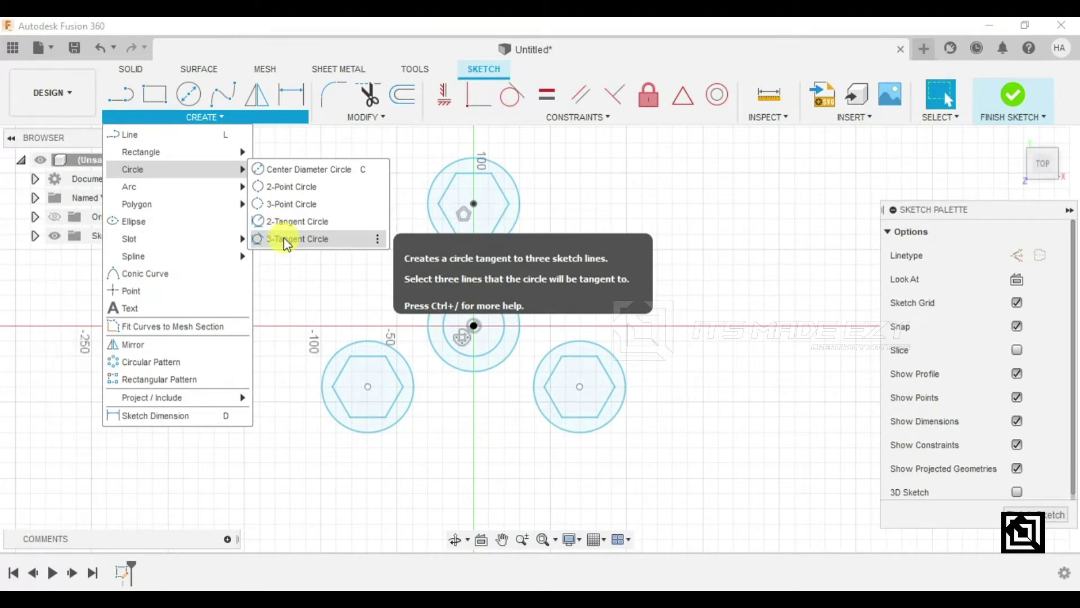
- Draw a large filler circle in the left gap between the lobes
{"action": "left_click", "coordinate": [284, 238]}
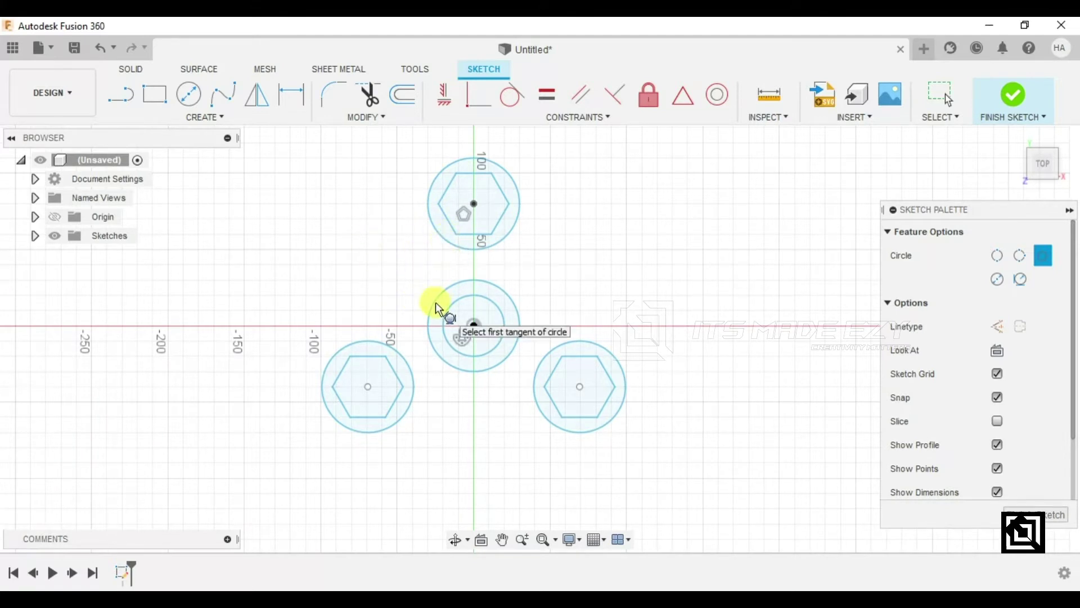
{"action": "right_click", "coordinate": [634, 259]}
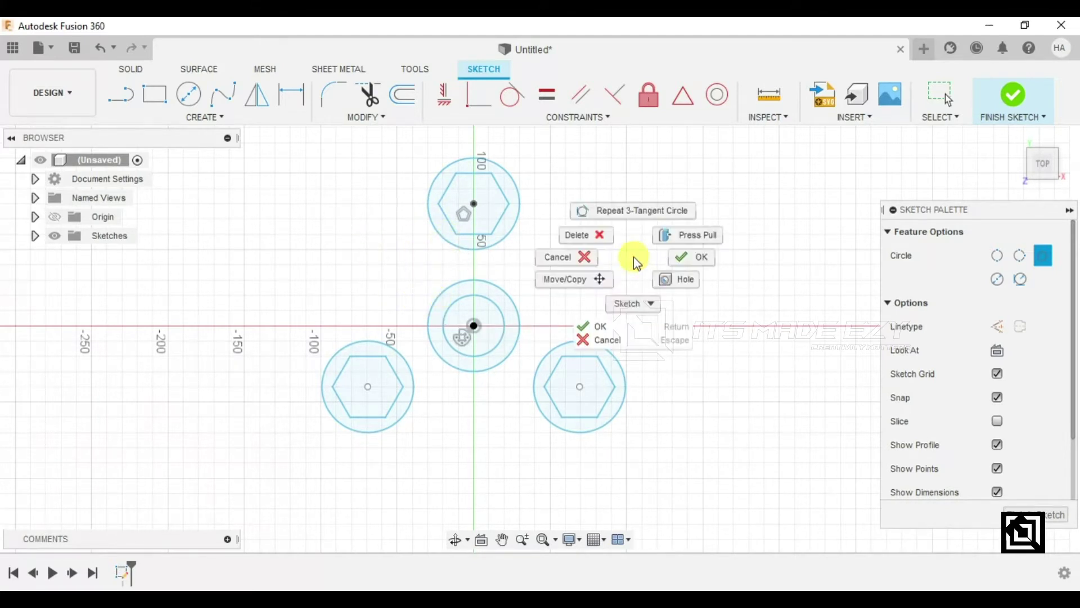
{"action": "left_click", "coordinate": [674, 258]}
{"action": "left_click", "coordinate": [188, 95]}
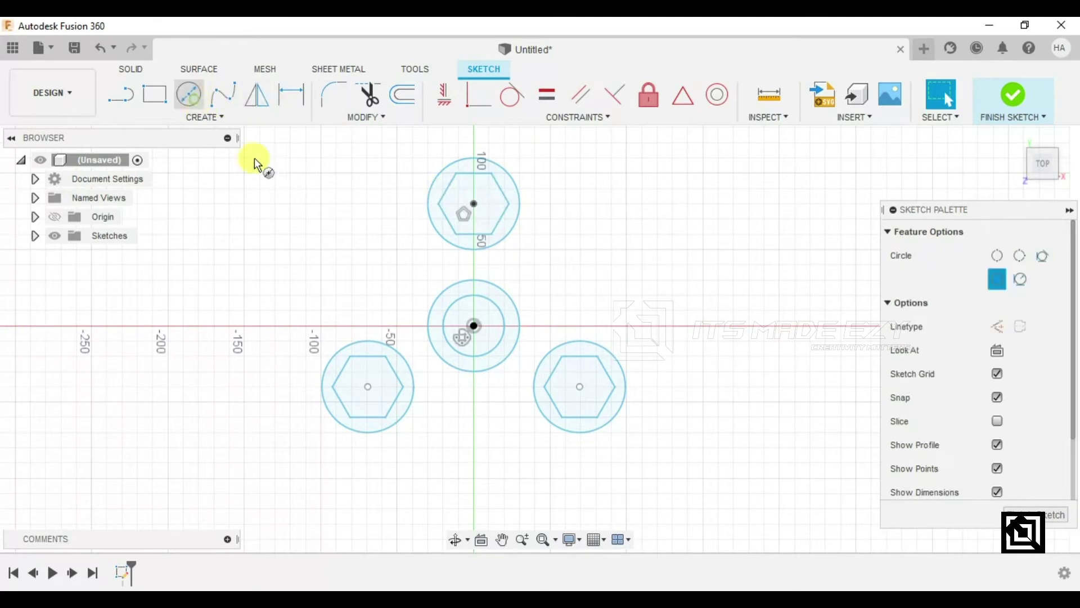
{"action": "left_click", "coordinate": [355, 260]}
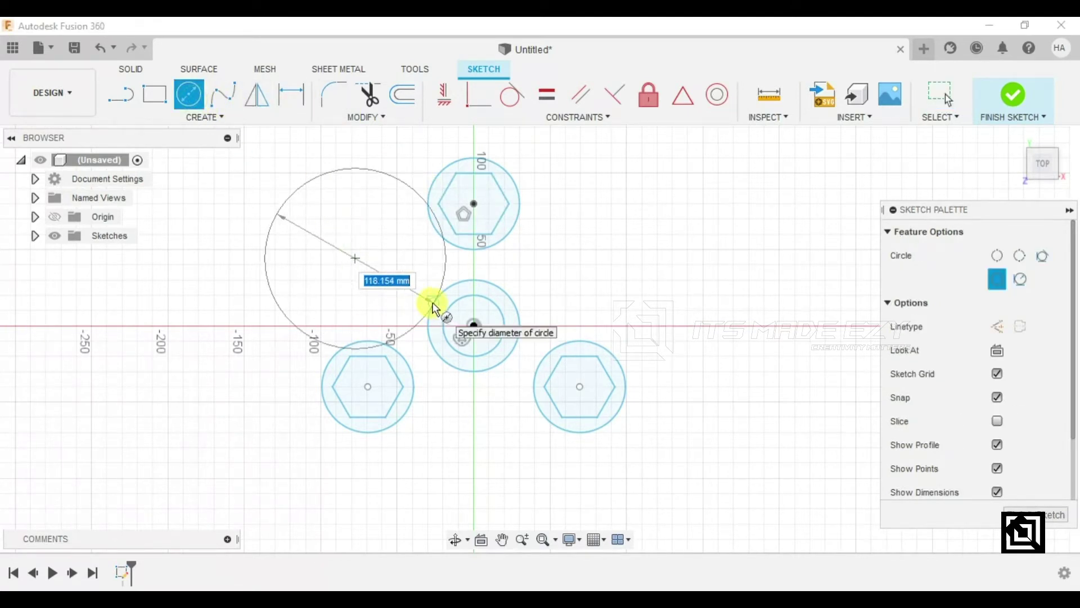
{"action": "left_click", "coordinate": [435, 309]}
{"action": "key", "text": "Escape"}
- Constrain the left filler circle tangent to the top and lower-left lobe circles
{"action": "left_click", "coordinate": [415, 194]}
{"action": "left_click", "coordinate": [437, 232], "text": "shift"}
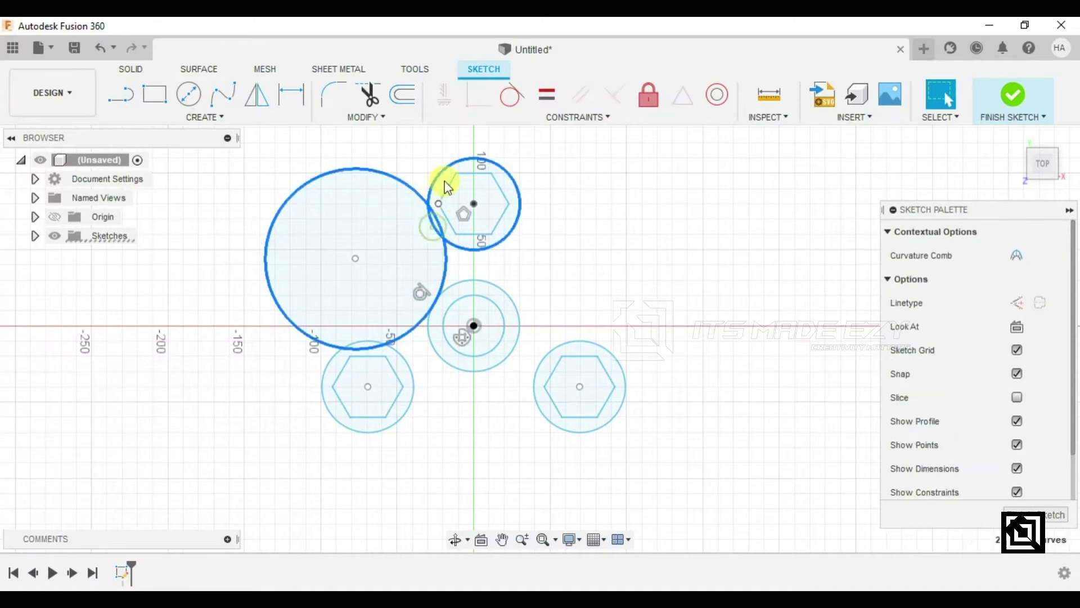
{"action": "left_click", "coordinate": [511, 96]}
{"action": "left_click", "coordinate": [395, 337]}
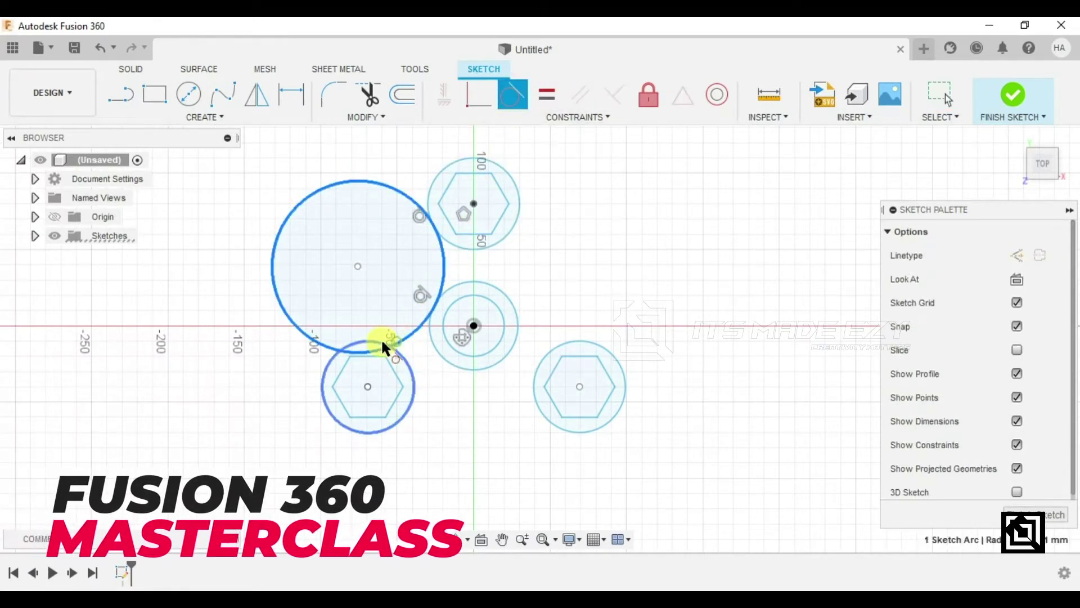
{"action": "left_click", "coordinate": [375, 327]}
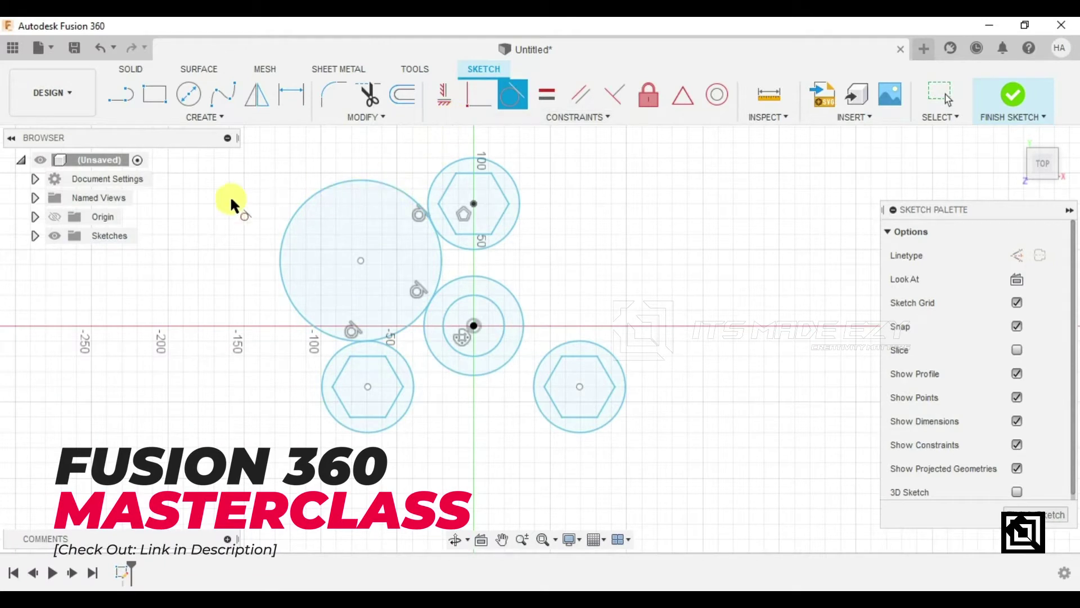
{"action": "key", "text": "Escape"}
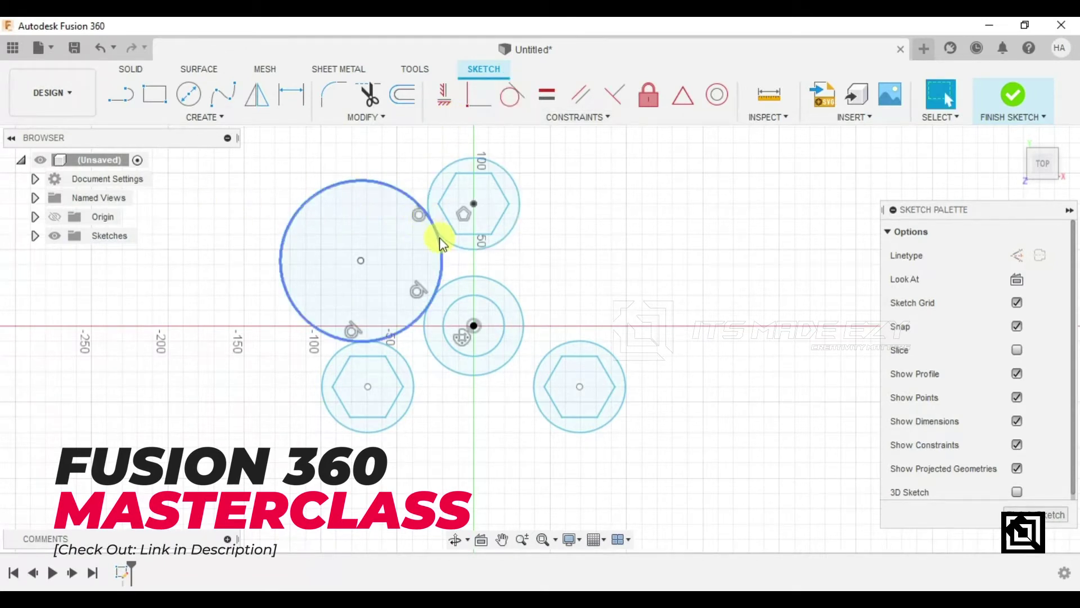
{"action": "left_click", "coordinate": [188, 96]}
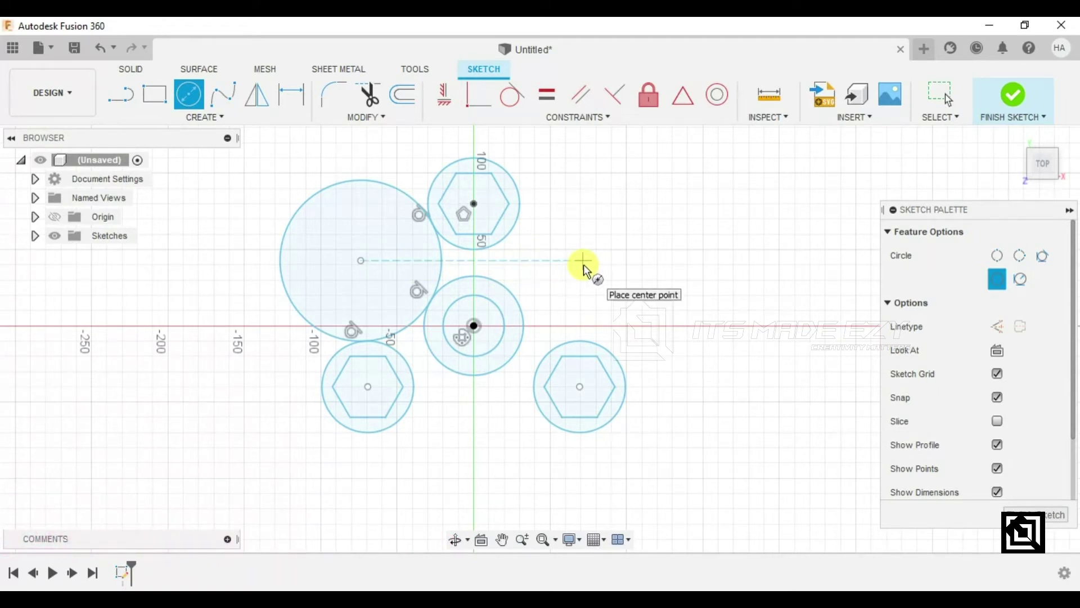
- Draw a large circle right of the hub, tangent to the top small circle
{"action": "left_click", "coordinate": [584, 260]}
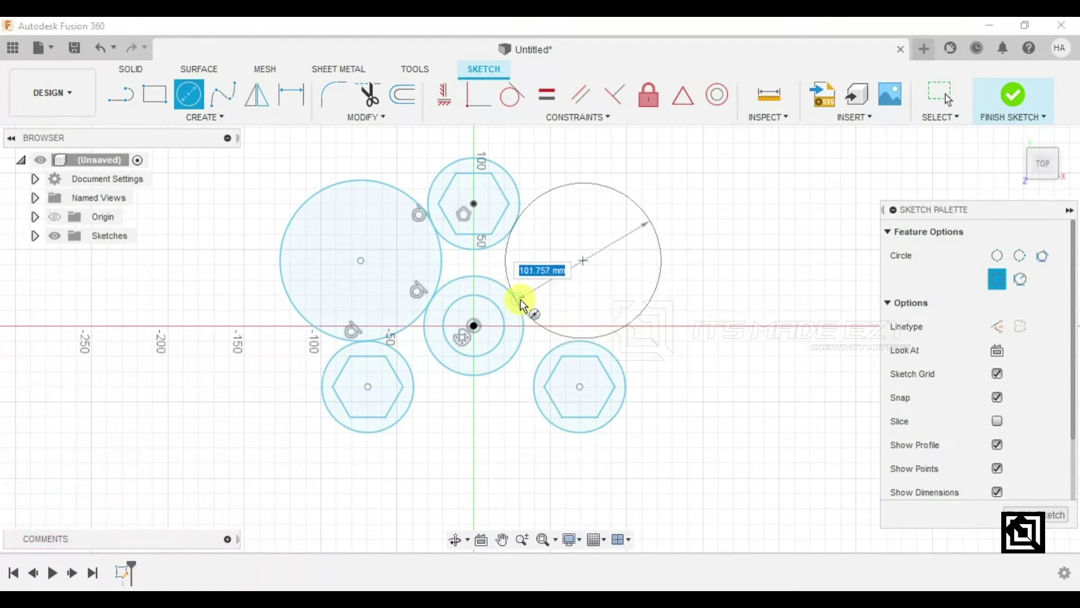
{"action": "left_click", "coordinate": [522, 304]}
{"action": "key", "text": "Escape"}
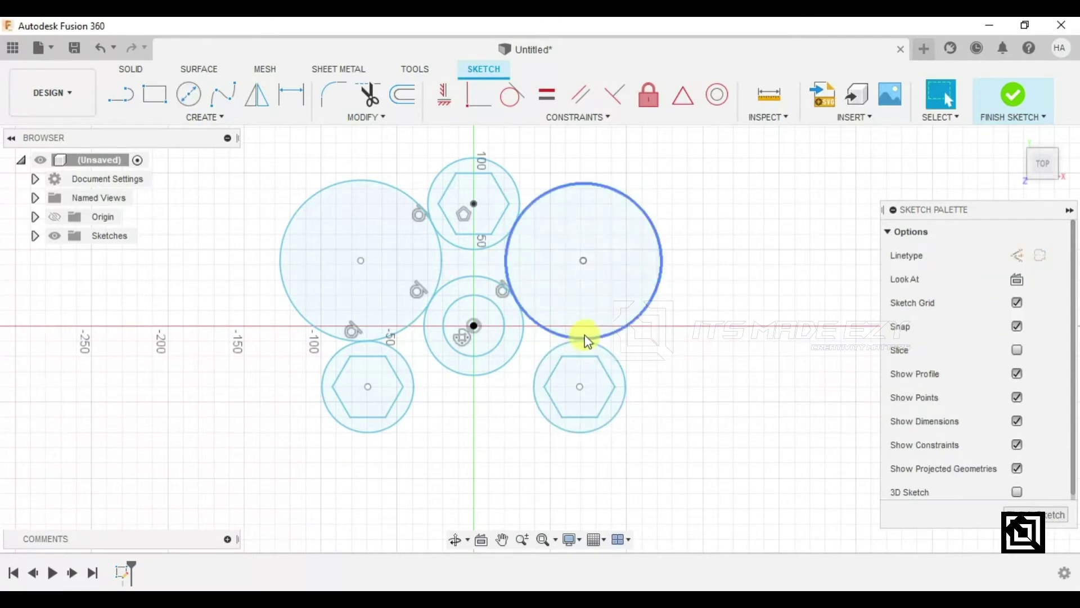
{"action": "left_click", "coordinate": [504, 235]}
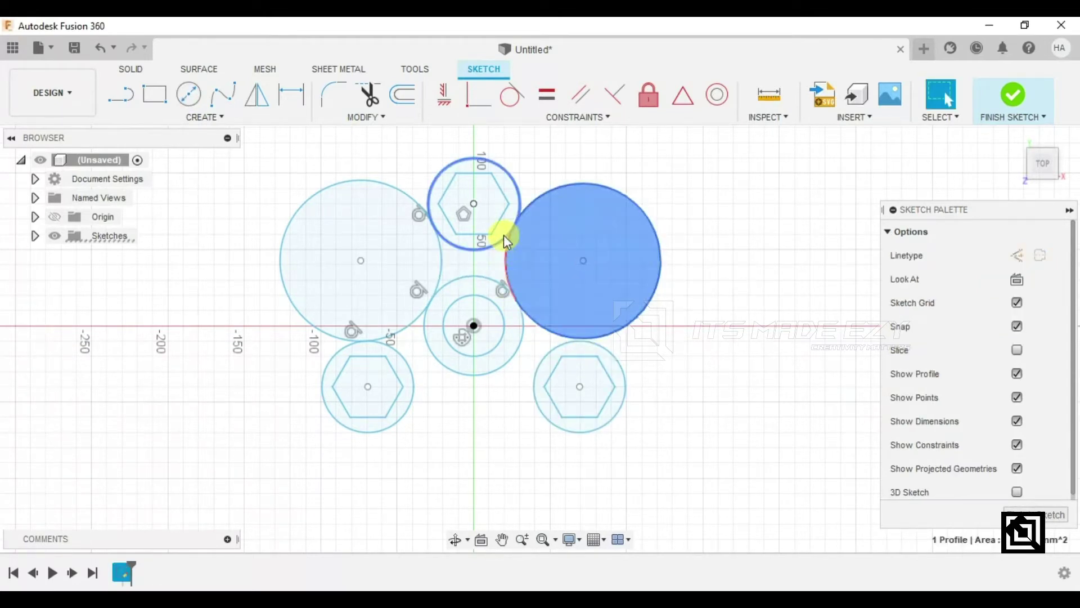
{"action": "left_click", "coordinate": [510, 95]}
{"action": "left_click", "coordinate": [613, 333]}
{"action": "left_click", "coordinate": [602, 339]}
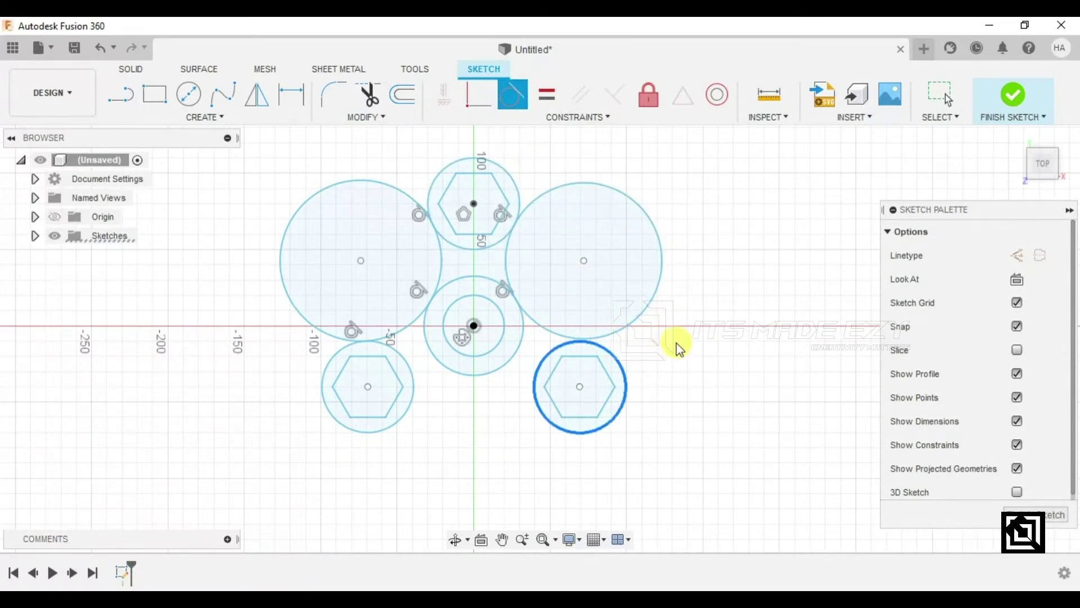
{"action": "key", "text": "Escape"}
- Make the right circle tangent to the bottom-right circle, then test-drag it and undo
{"action": "scroll", "coordinate": [606, 344], "scroll_direction": "up", "scroll_amount": 3}
{"action": "scroll", "coordinate": [573, 330], "scroll_direction": "up", "scroll_amount": 1}
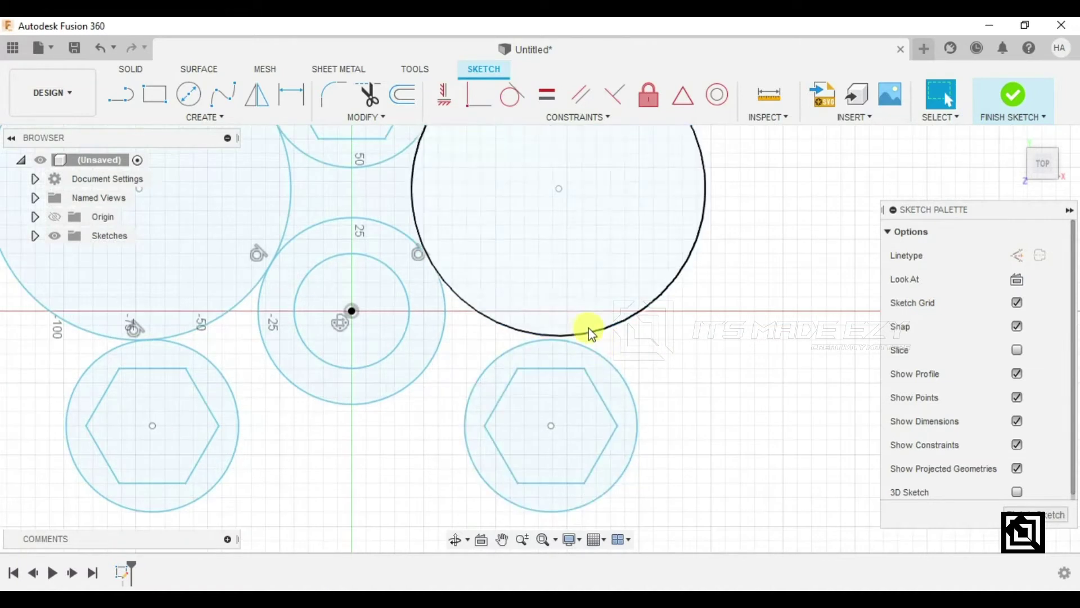
{"action": "left_click", "coordinate": [587, 325]}
{"action": "left_click", "coordinate": [582, 344]}
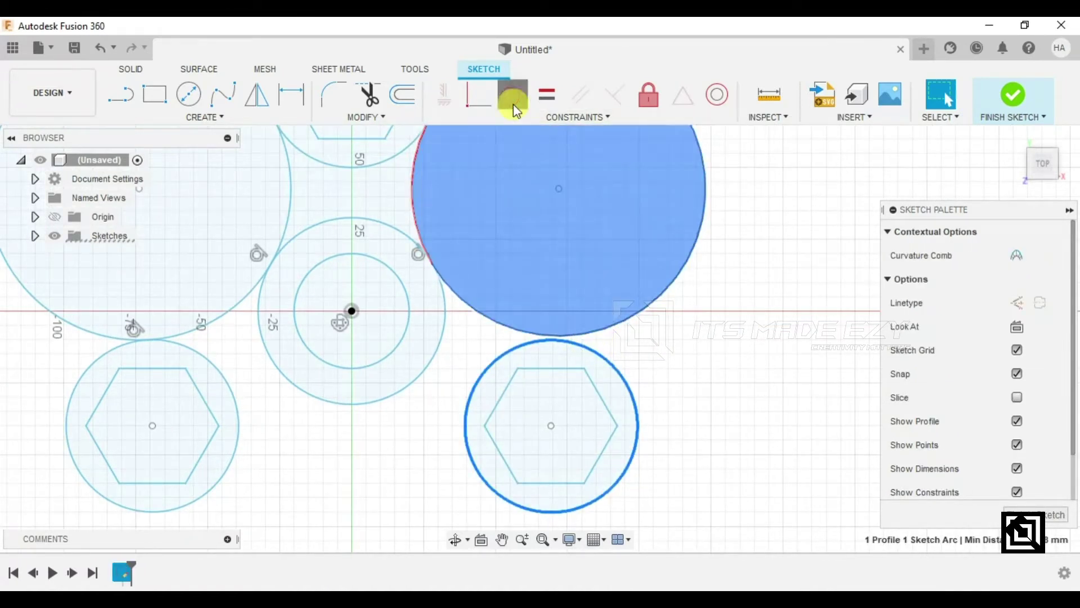
{"action": "left_click", "coordinate": [512, 96]}
{"action": "key", "text": "Escape"}
{"action": "scroll", "coordinate": [687, 362], "scroll_direction": "down", "scroll_amount": 3}
{"action": "scroll", "coordinate": [647, 326], "scroll_direction": "up", "scroll_amount": 3}
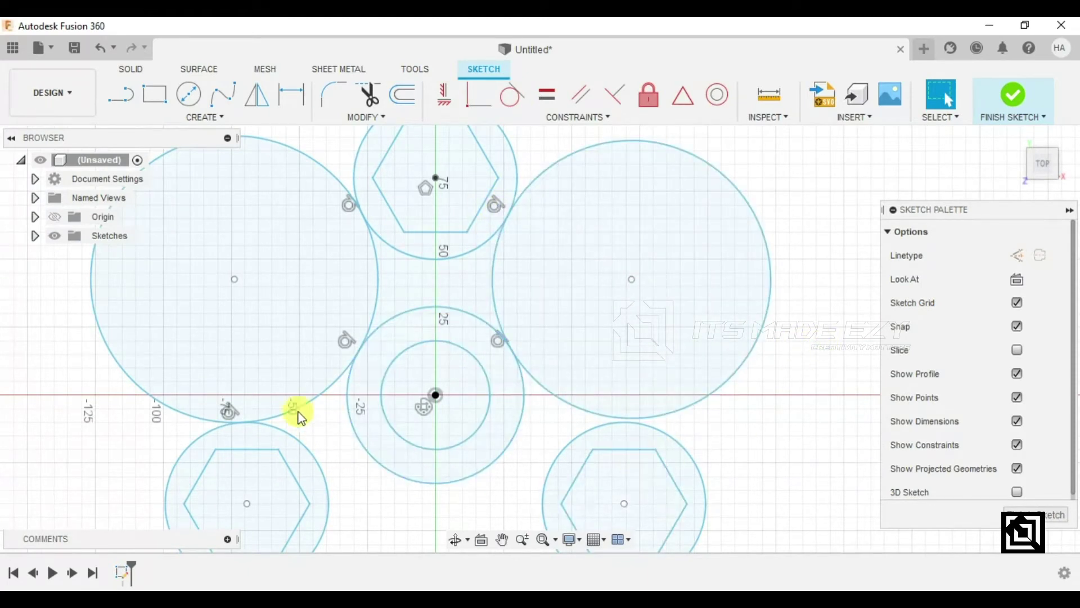
{"action": "scroll", "coordinate": [296, 397], "scroll_direction": "down", "scroll_amount": 2}
{"action": "mouse_move", "coordinate": [573, 298]}
{"action": "left_mouse_down"}
{"action": "mouse_move", "coordinate": [585, 316]}
{"action": "mouse_move", "coordinate": [585, 305]}
{"action": "left_mouse_up"}
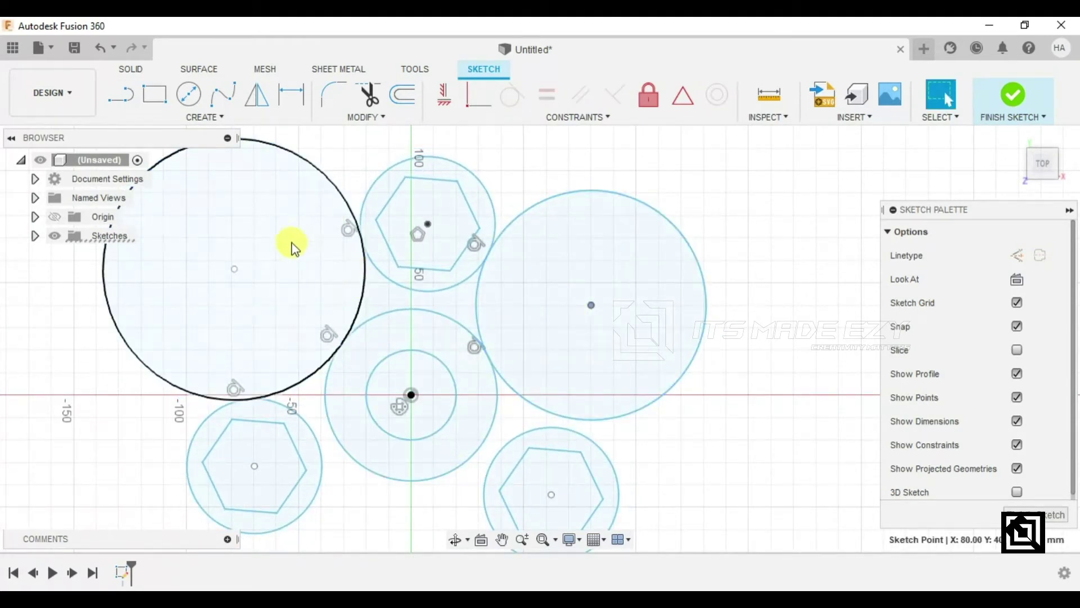
{"action": "key", "text": "ctrl+z"}
{"action": "key", "text": "ctrl+z"}
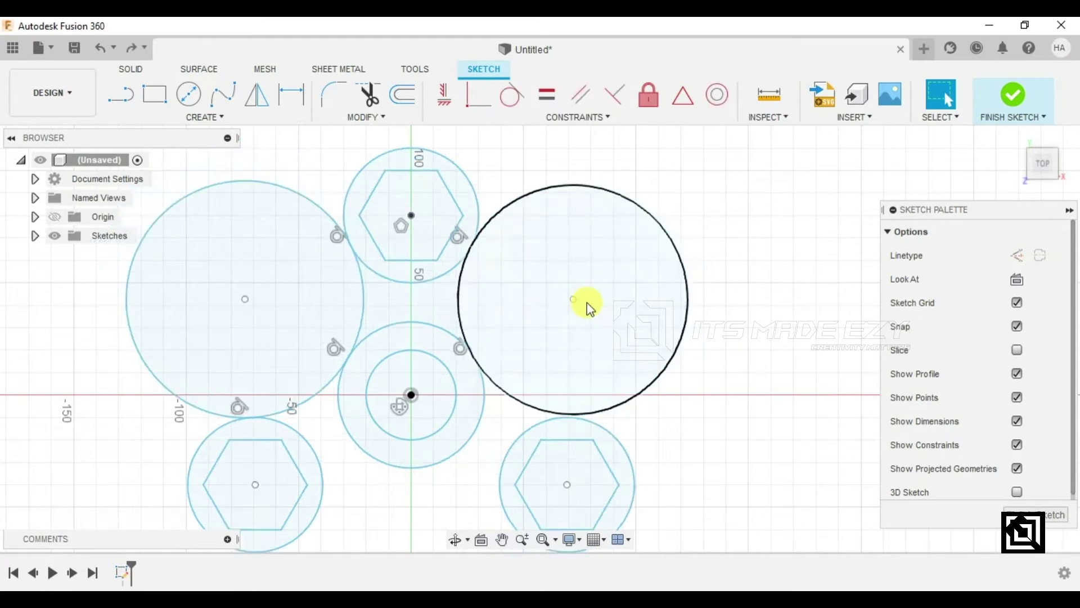
- Delete the right filler circle and redraw it right of the hub
{"action": "left_click", "coordinate": [677, 352]}
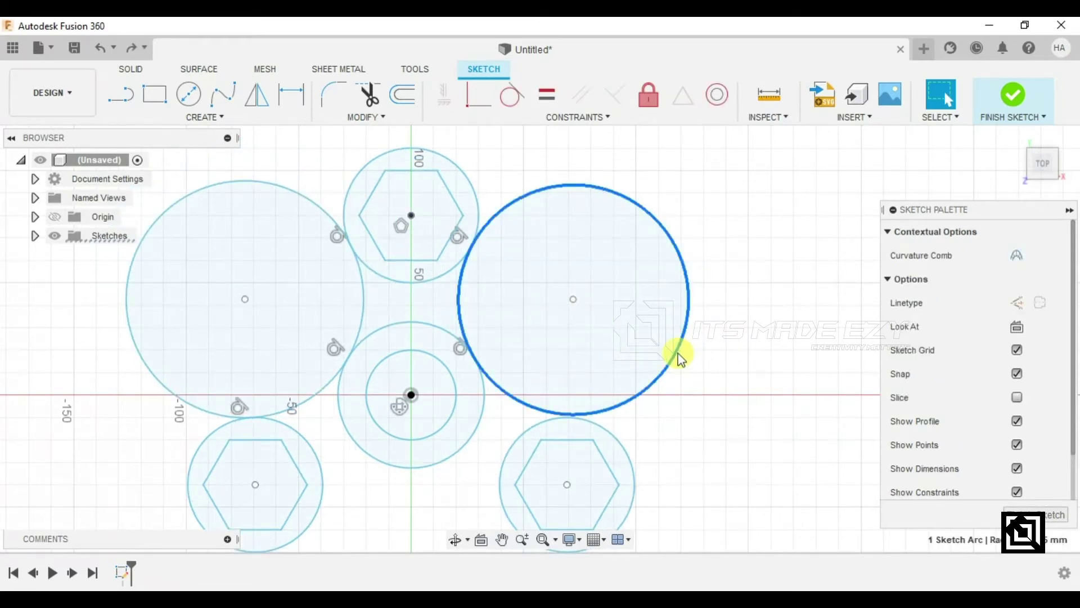
{"action": "key", "text": "Delete"}
{"action": "left_click", "coordinate": [189, 94]}
{"action": "left_click", "coordinate": [568, 327]}
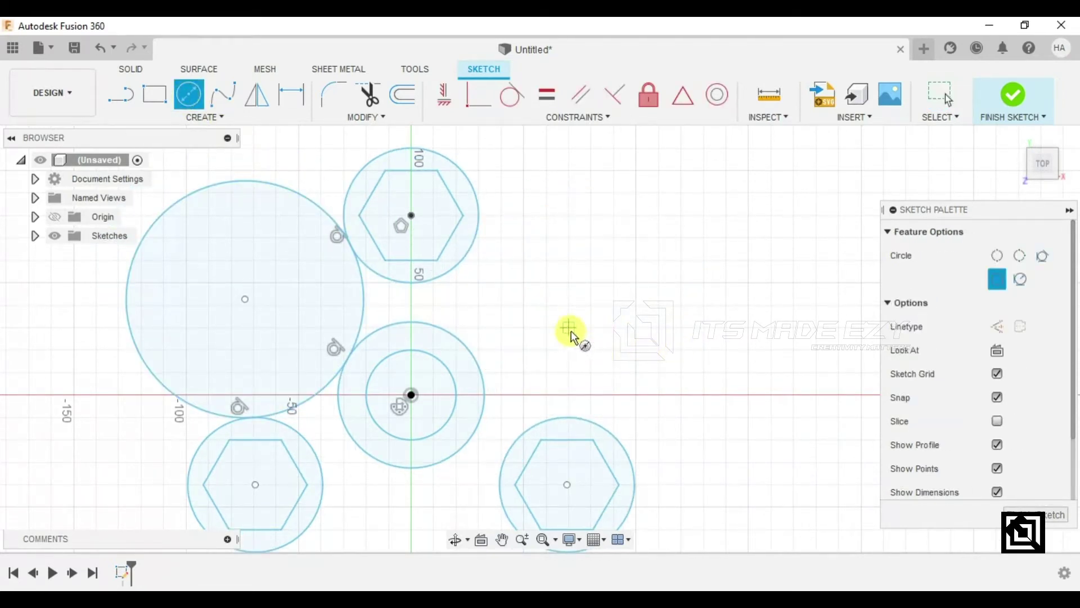
{"action": "left_click", "coordinate": [481, 371]}
{"action": "key", "text": "Escape"}
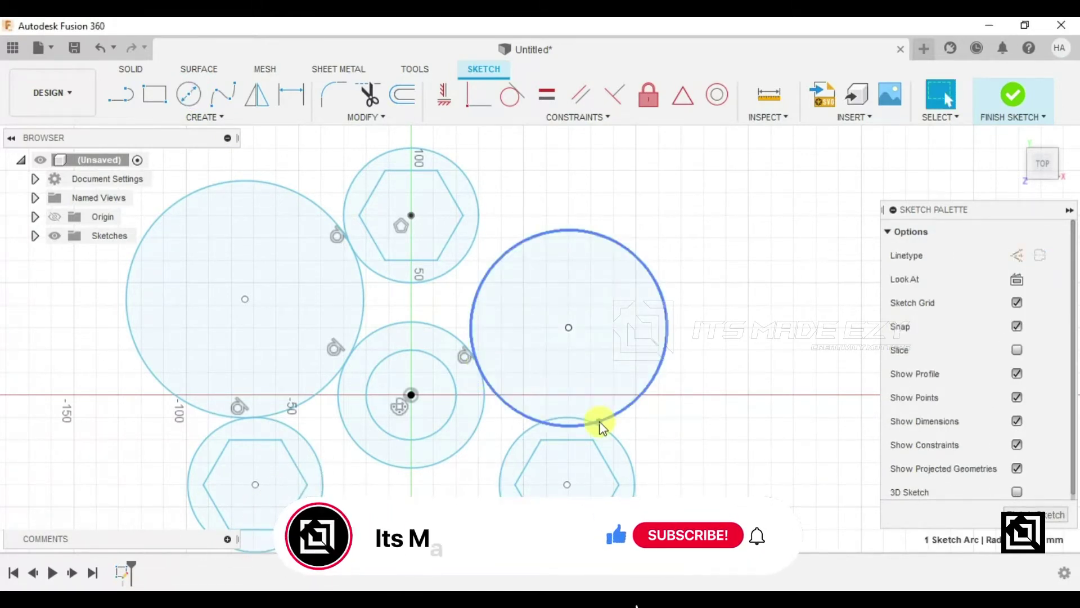
- Make the redrawn right circle tangent to the bottom-right and top circles
{"action": "left_click", "coordinate": [601, 427]}
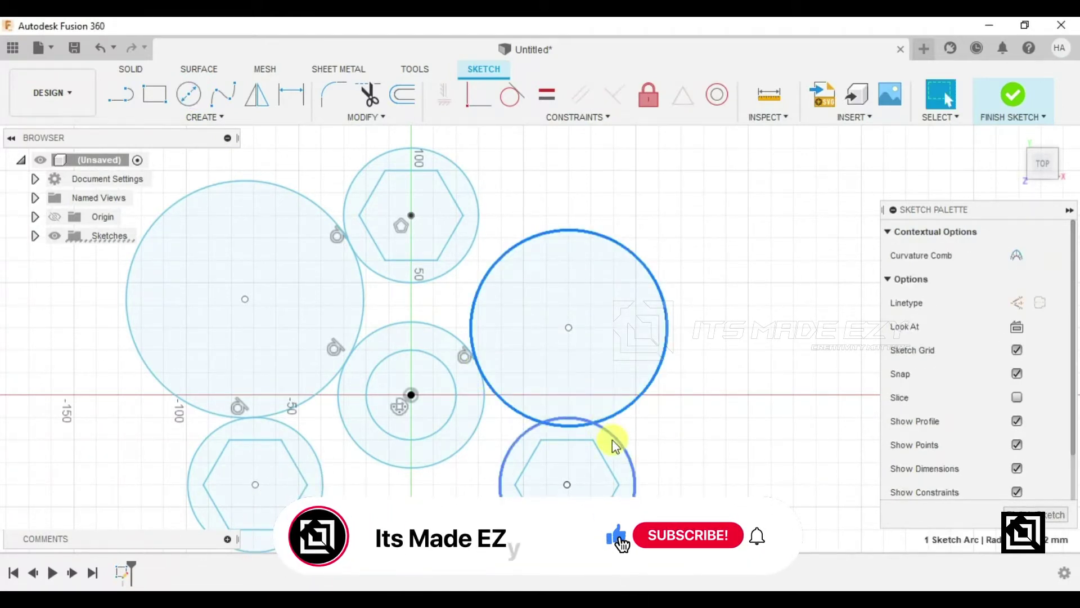
{"action": "left_click", "coordinate": [510, 94]}
{"action": "left_click", "coordinate": [499, 268]}
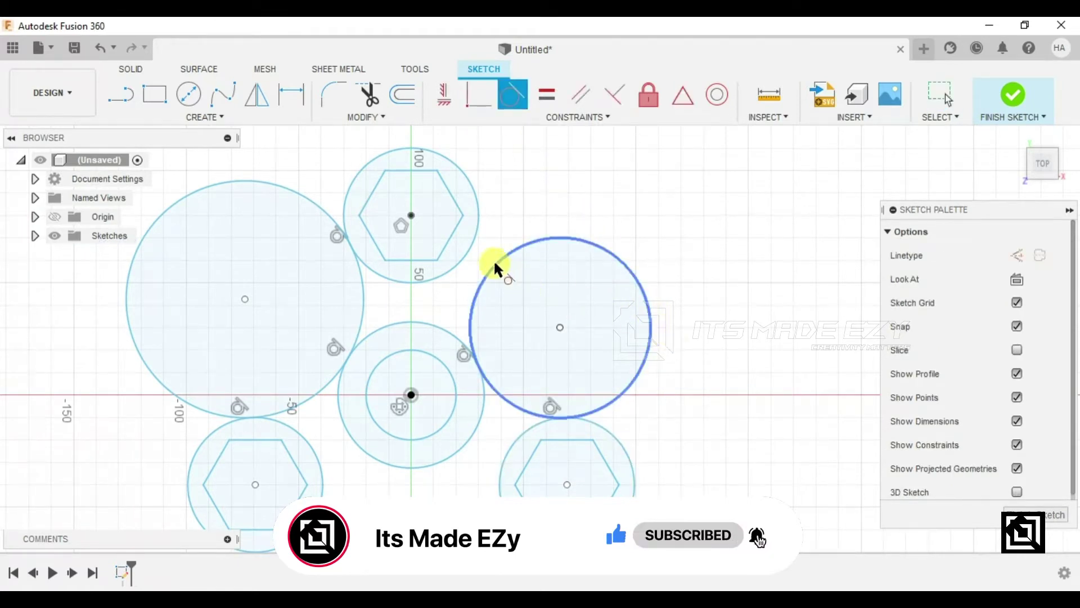
{"action": "left_click", "coordinate": [475, 236]}
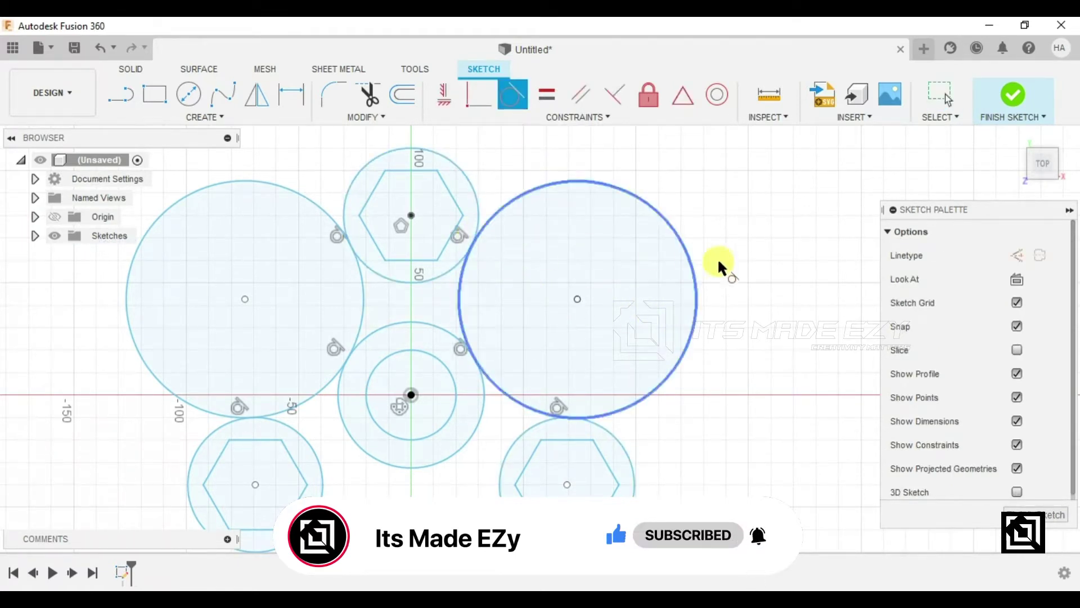
{"action": "key", "text": "Escape"}
{"action": "scroll", "coordinate": [761, 284], "scroll_direction": "down", "scroll_amount": 2}
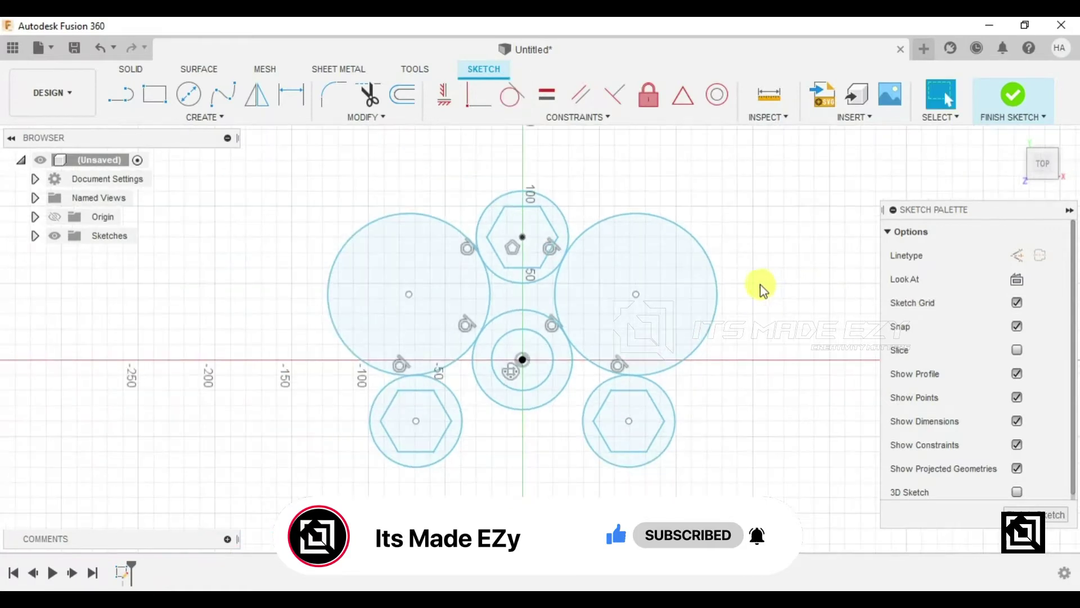
{"action": "scroll", "coordinate": [698, 338], "scroll_direction": "down", "scroll_amount": 1}
{"action": "scroll", "coordinate": [549, 436], "scroll_direction": "up", "scroll_amount": 1}
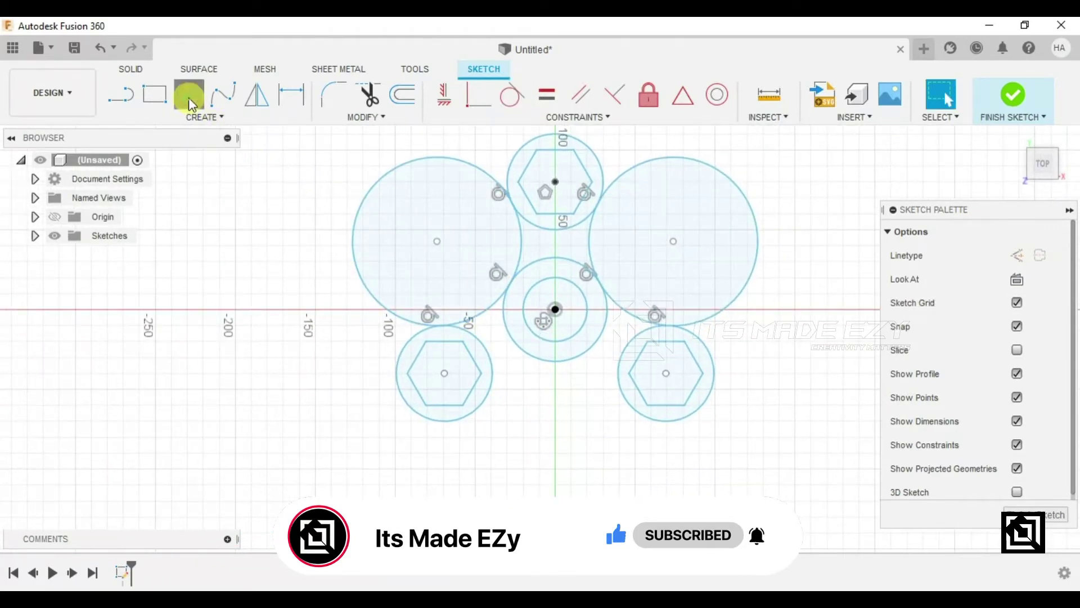
- Draw a large bottom circle tangent to the hub and the bottom-left weight circle
{"action": "left_click", "coordinate": [189, 95]}
{"action": "left_click", "coordinate": [555, 453]}
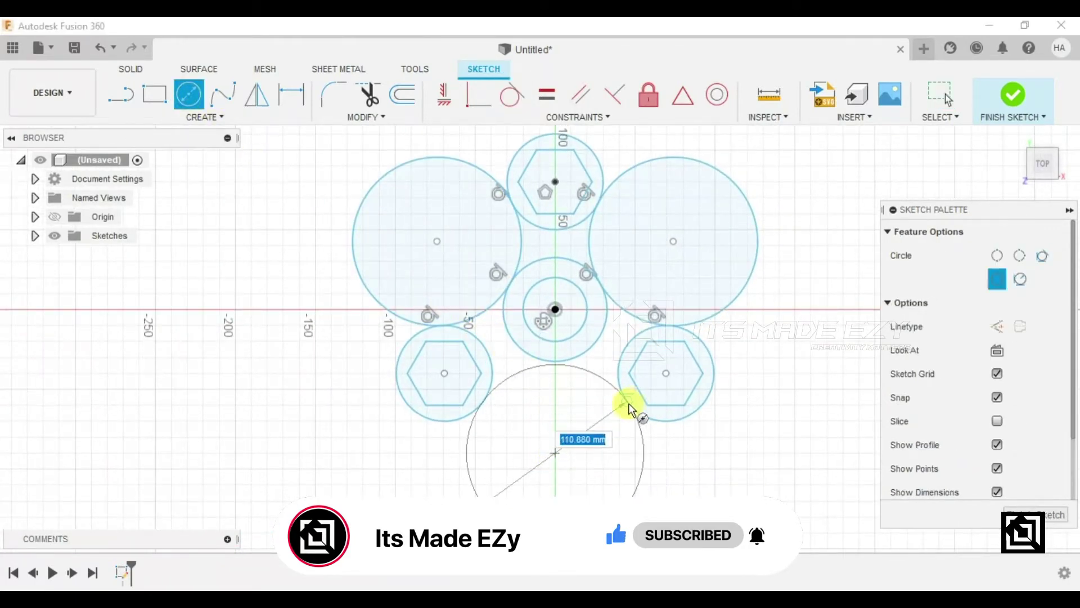
{"action": "left_click", "coordinate": [625, 404]}
{"action": "key", "text": "Escape"}
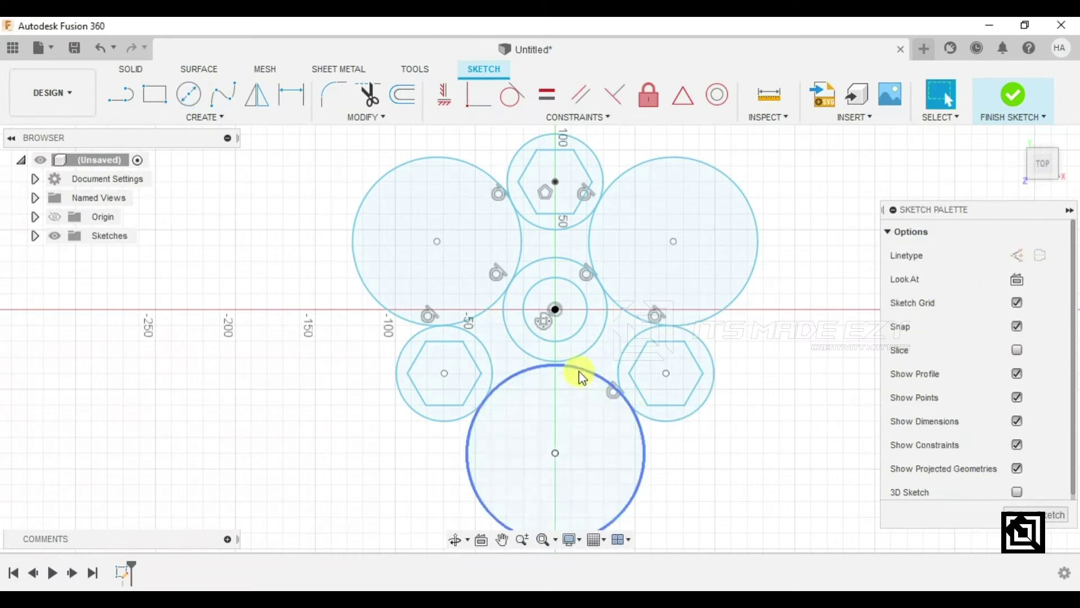
{"action": "left_click", "coordinate": [579, 373]}
{"action": "left_click", "coordinate": [571, 362], "text": "shift"}
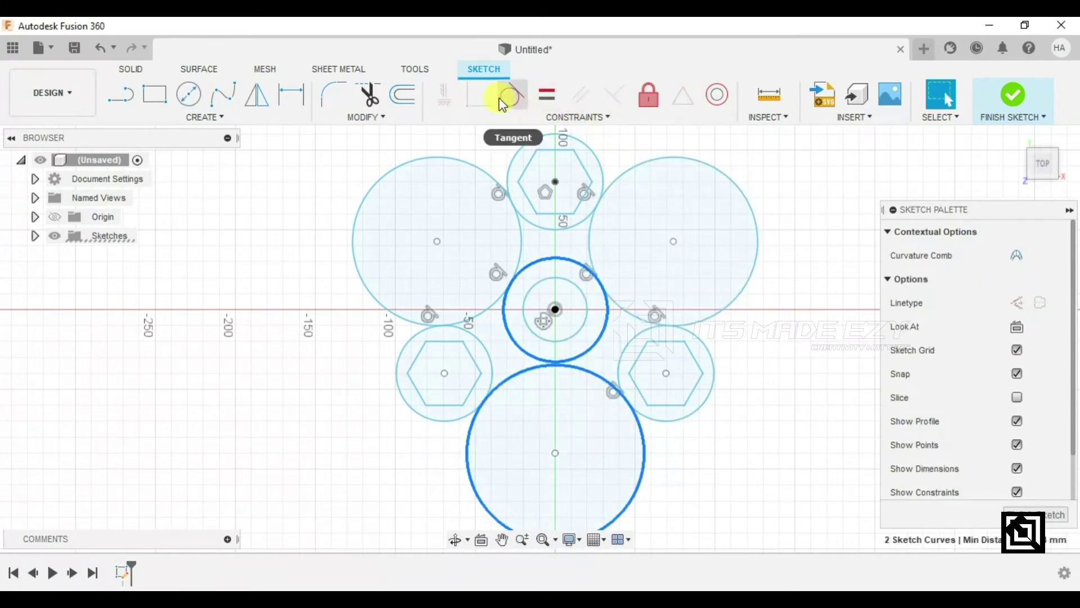
{"action": "left_click", "coordinate": [503, 96]}
{"action": "left_click", "coordinate": [463, 447]}
{"action": "left_click", "coordinate": [450, 416]}
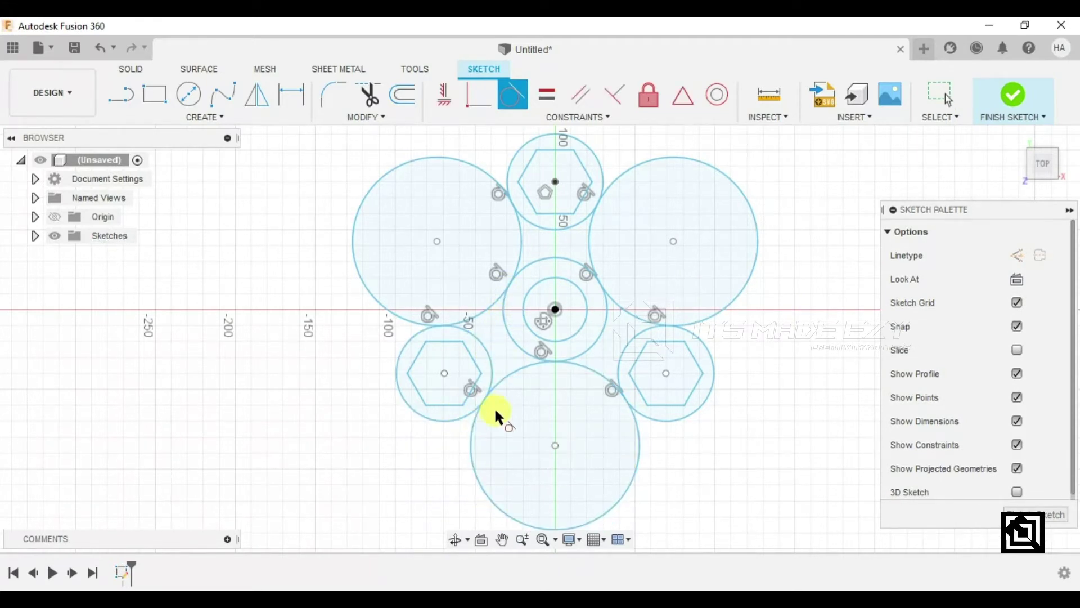
{"action": "key", "text": "Escape"}
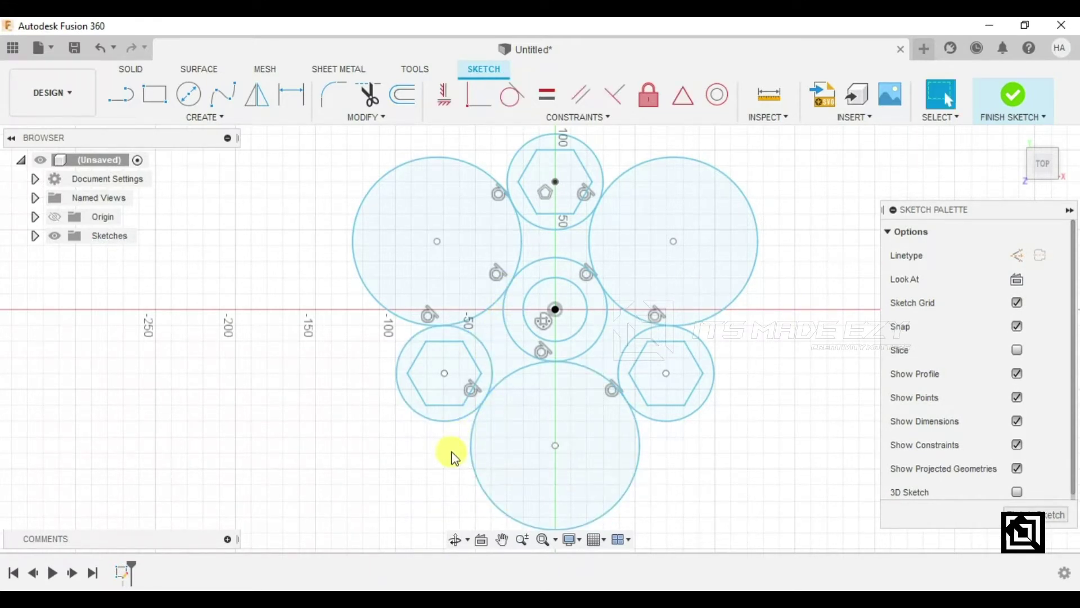
{"action": "left_click", "coordinate": [379, 113]}
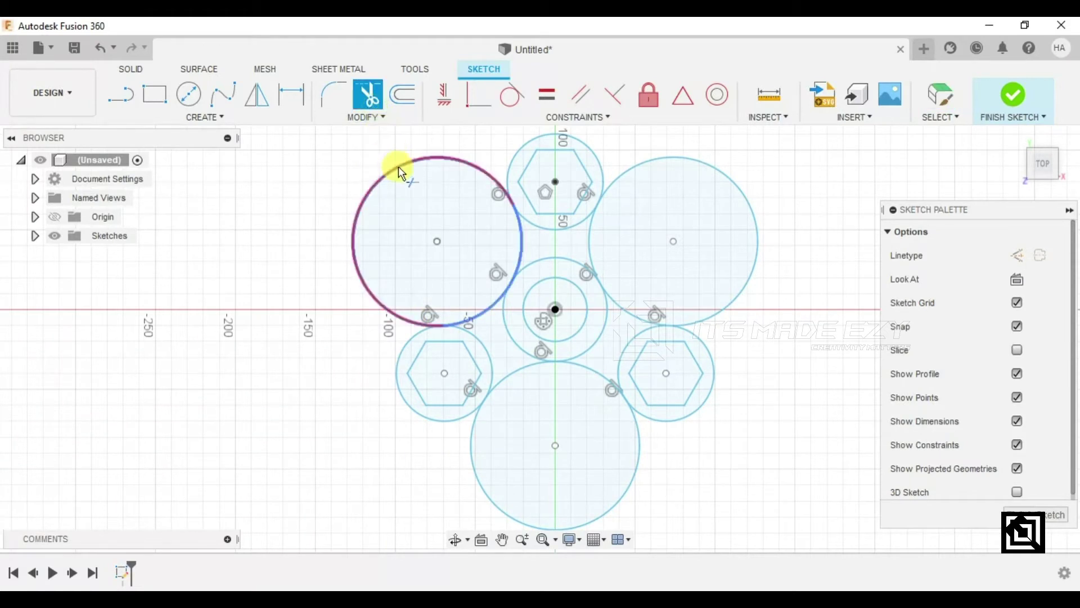
- Trim the outer arcs of the upper-left, right and bottom filler circles
{"action": "left_click", "coordinate": [388, 175]}
{"action": "left_click", "coordinate": [751, 182]}
{"action": "left_click", "coordinate": [631, 476]}
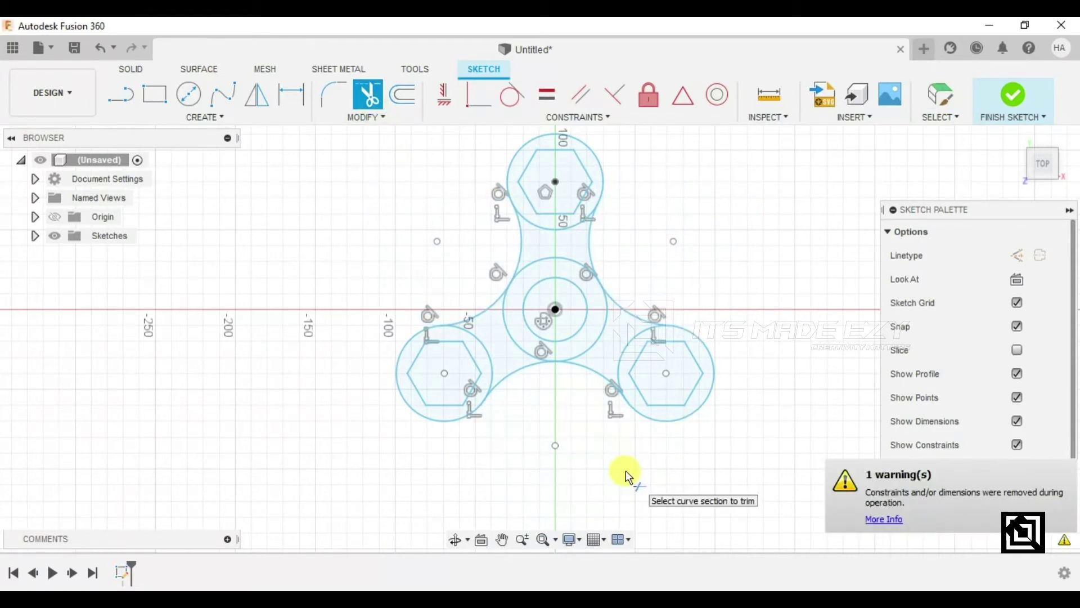
{"action": "scroll", "coordinate": [608, 362], "scroll_direction": "up", "scroll_amount": 2}
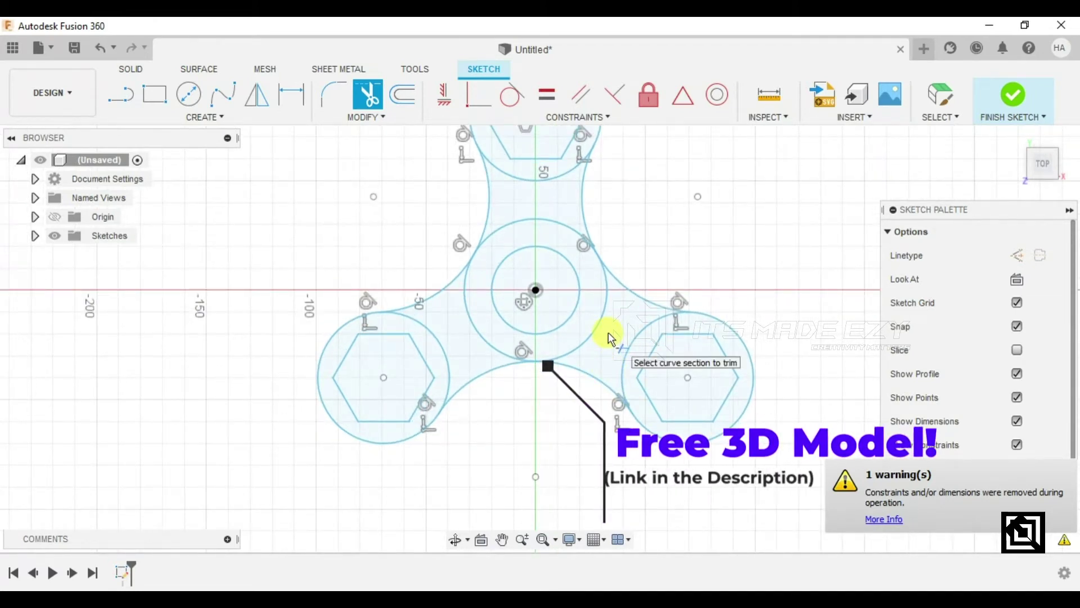
{"action": "scroll", "coordinate": [609, 332], "scroll_direction": "down", "scroll_amount": 1}
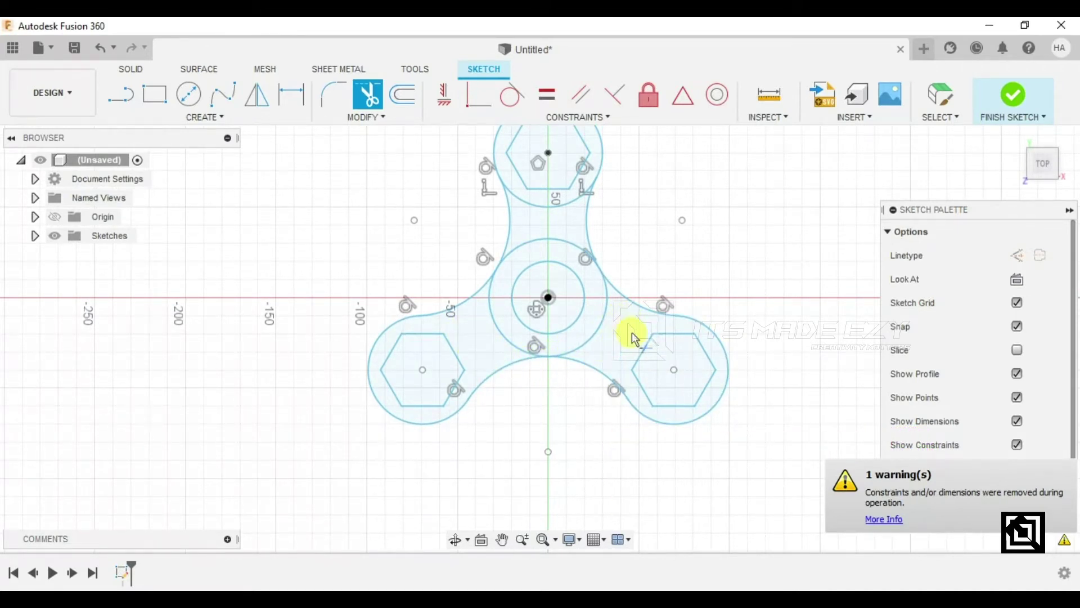
- Trim the central outer circle's arcs and finish the spinner outline sketch
{"action": "left_click", "coordinate": [555, 207]}
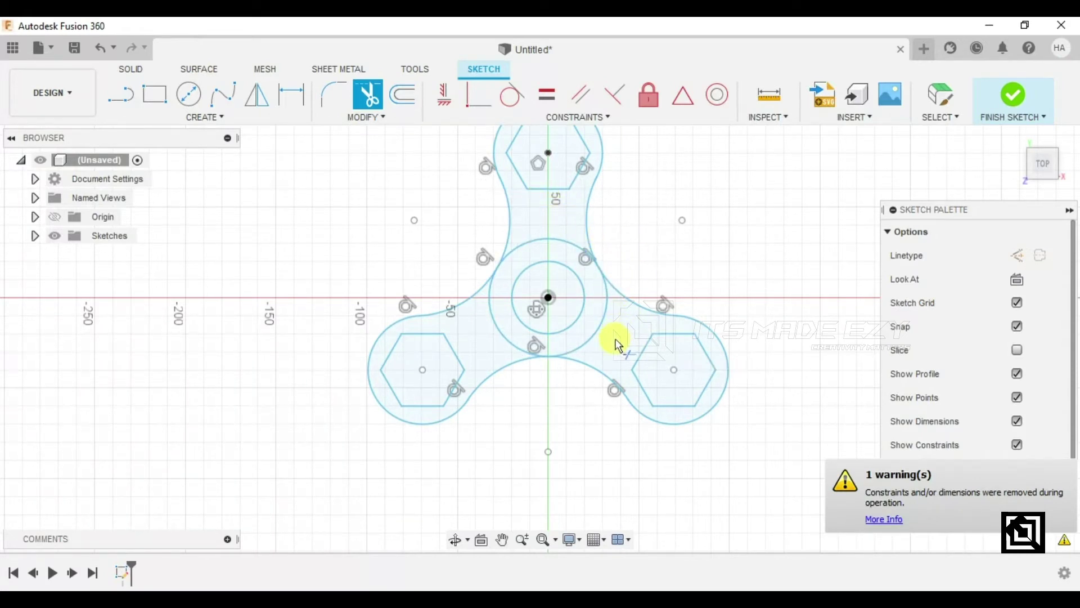
{"action": "left_click", "coordinate": [597, 318]}
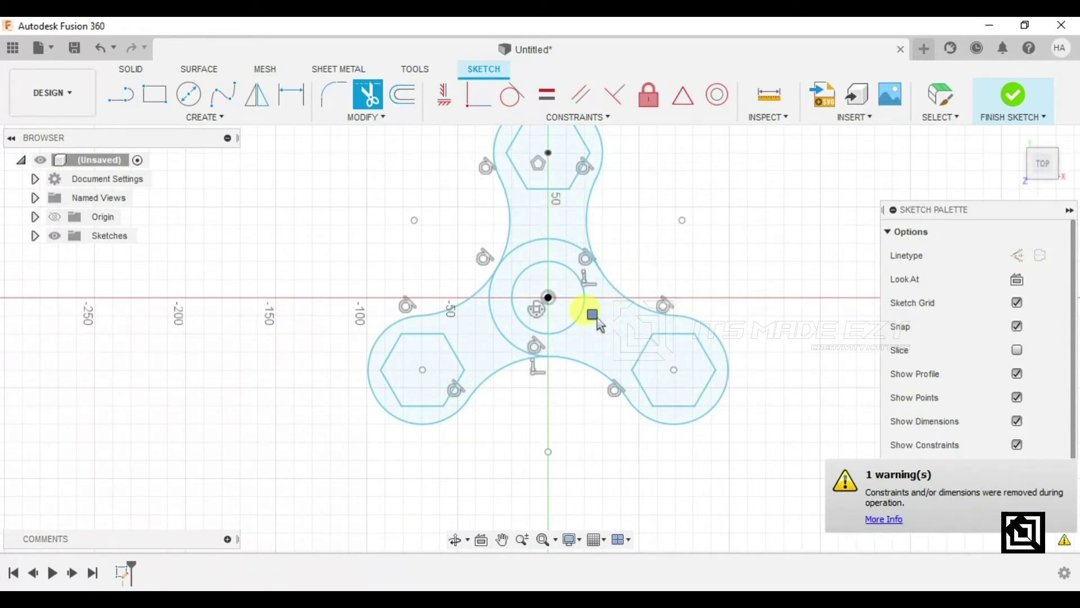
{"action": "left_click", "coordinate": [558, 248]}
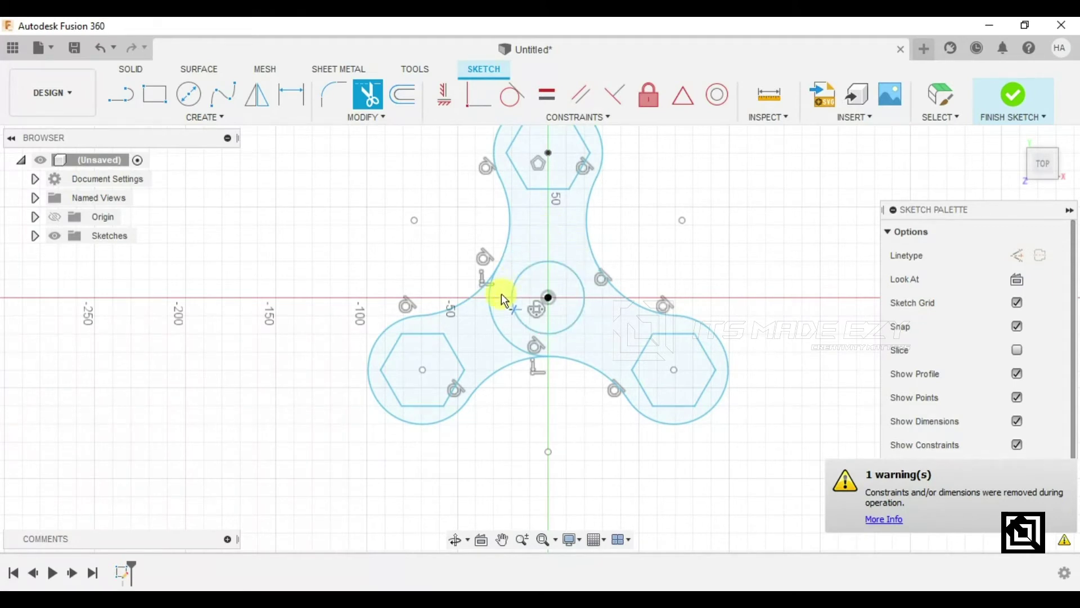
{"action": "left_click", "coordinate": [490, 293]}
{"action": "left_click", "coordinate": [546, 346]}
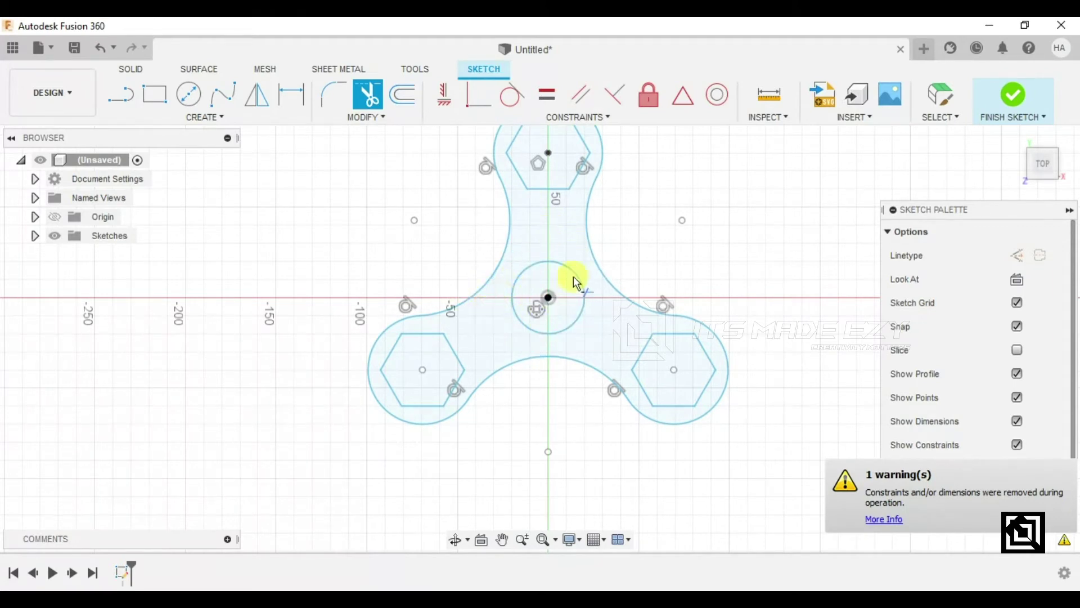
{"action": "left_click", "coordinate": [993, 109]}
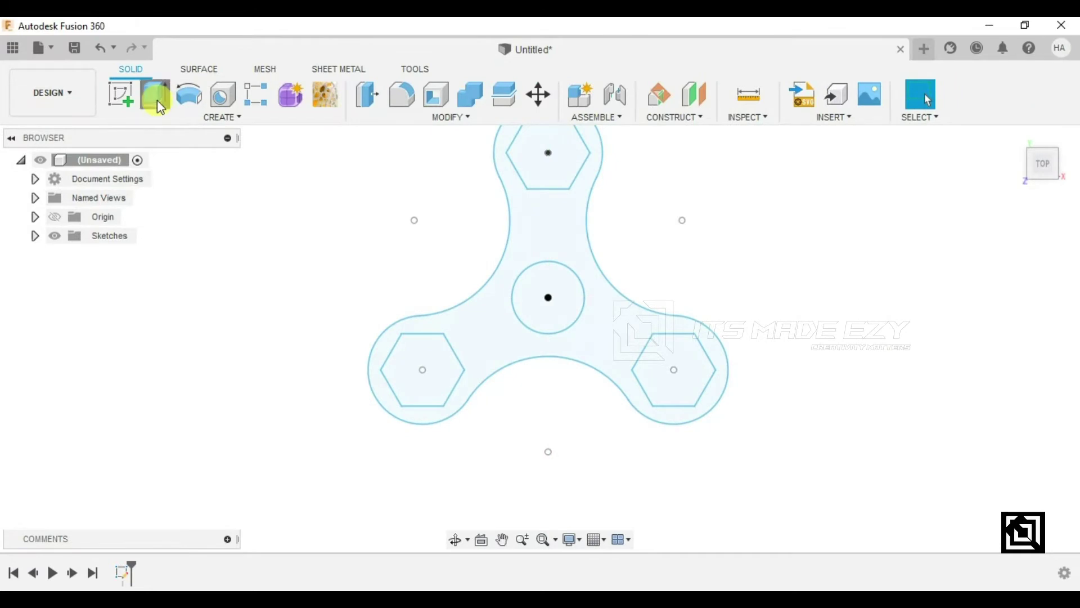
- Extrude the spinner outline profile 10 mm as a new solid body
{"action": "left_click", "coordinate": [156, 96]}
{"action": "left_click", "coordinate": [529, 220]}
{"action": "mouse_move", "coordinate": [494, 376]}
{"action": "middle_mouse_down"}
{"action": "mouse_move", "coordinate": [442, 283]}
{"action": "mouse_move", "coordinate": [397, 248]}
{"action": "middle_mouse_up"}
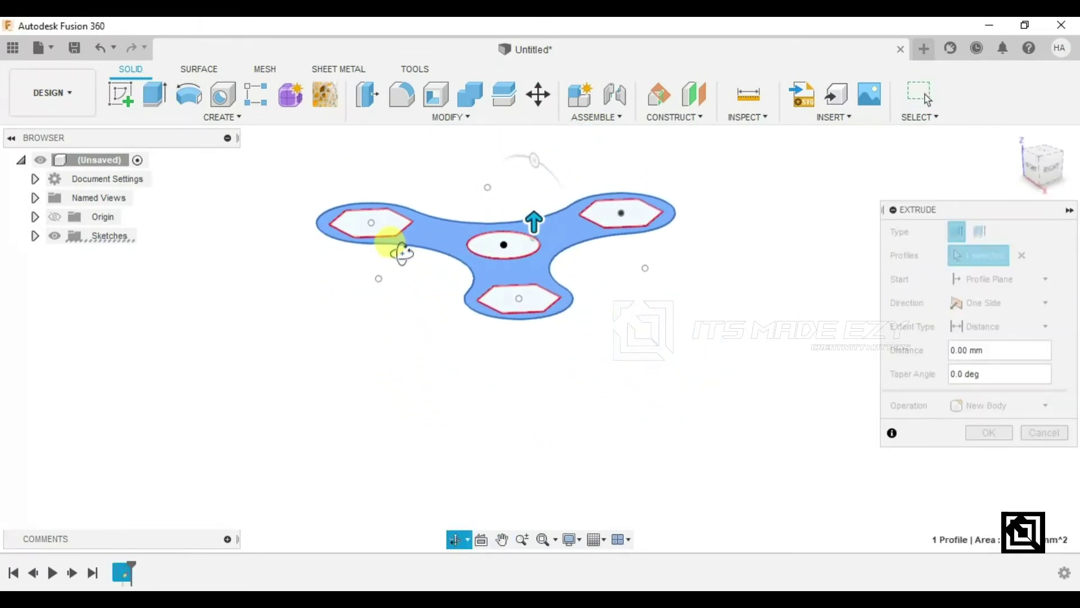
{"action": "left_click_drag", "start_coordinate": [534, 217], "coordinate": [535, 205]}
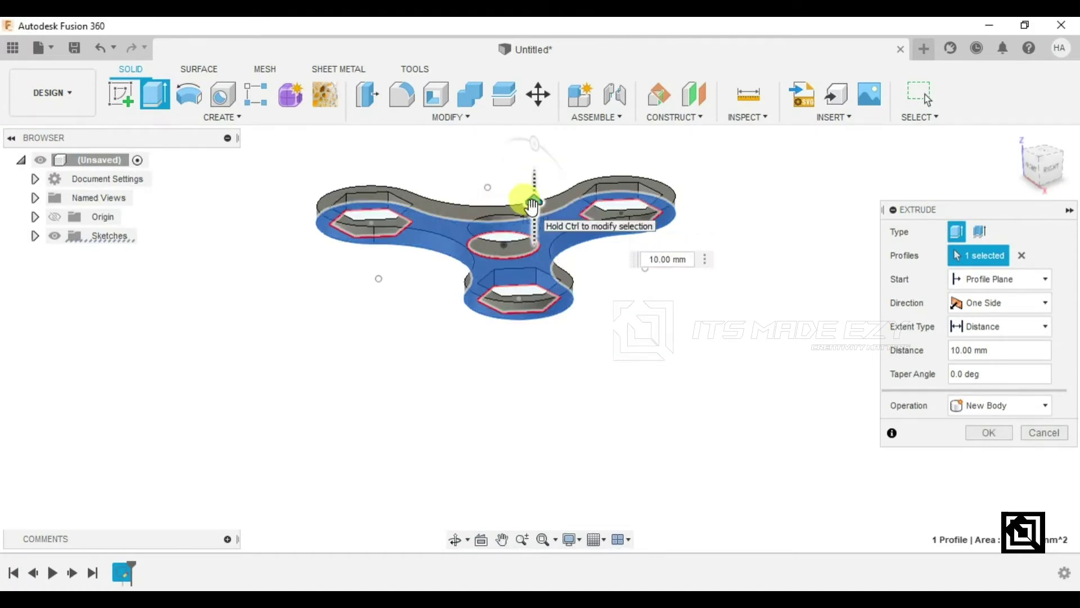
{"action": "left_click", "coordinate": [988, 432]}
{"action": "left_click", "coordinate": [508, 249]}
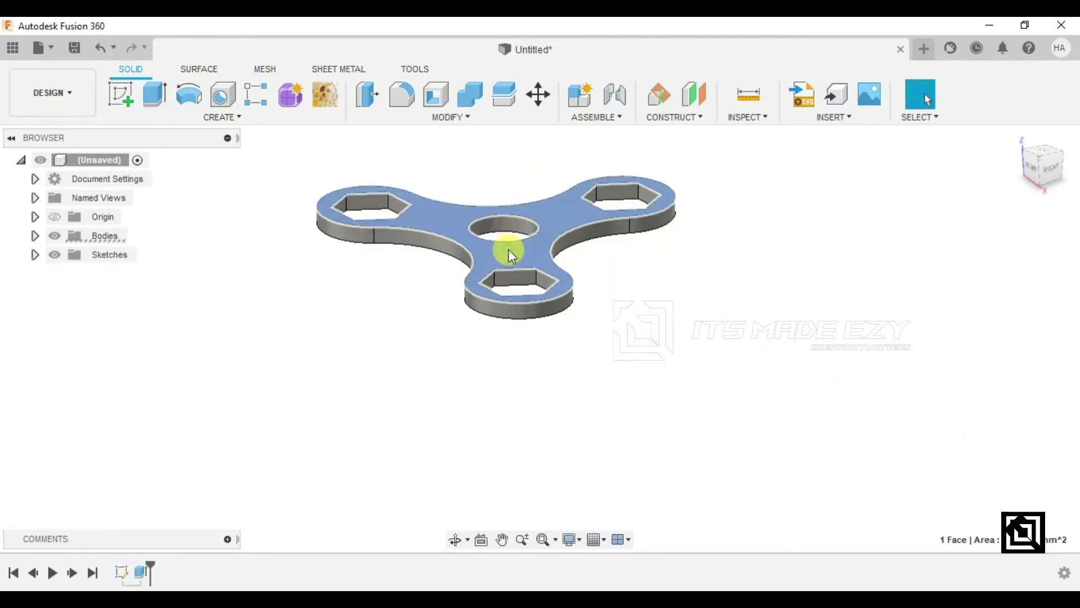
{"action": "scroll", "coordinate": [522, 260], "scroll_direction": "up", "scroll_amount": 1}
- Start a sketch on the XY origin plane with a 40 mm circle at the origin
{"action": "left_click", "coordinate": [243, 262]}
{"action": "left_click", "coordinate": [121, 92]}
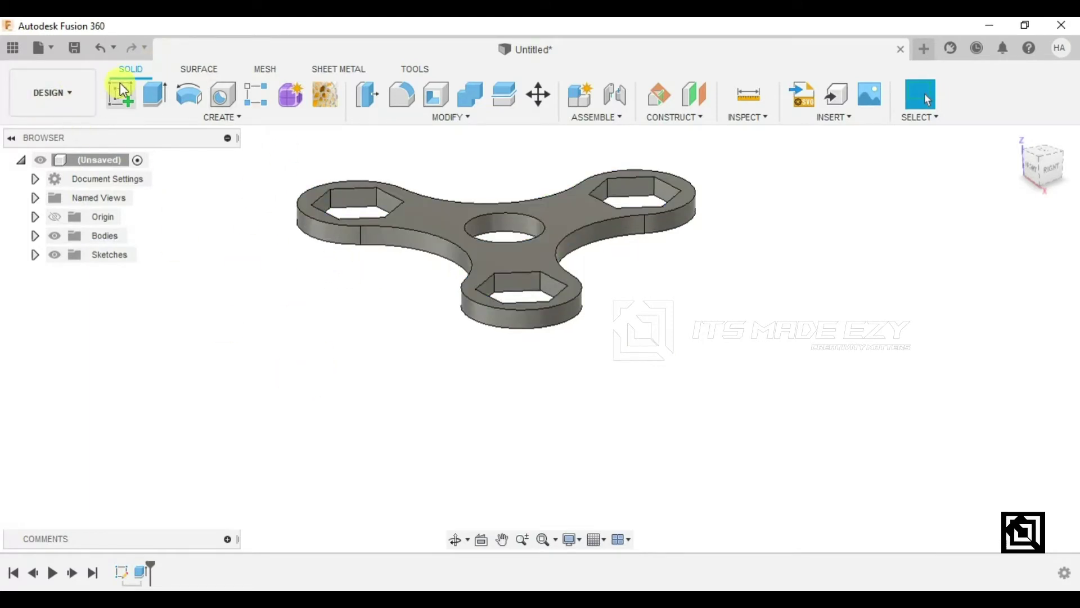
{"action": "left_click", "coordinate": [592, 259]}
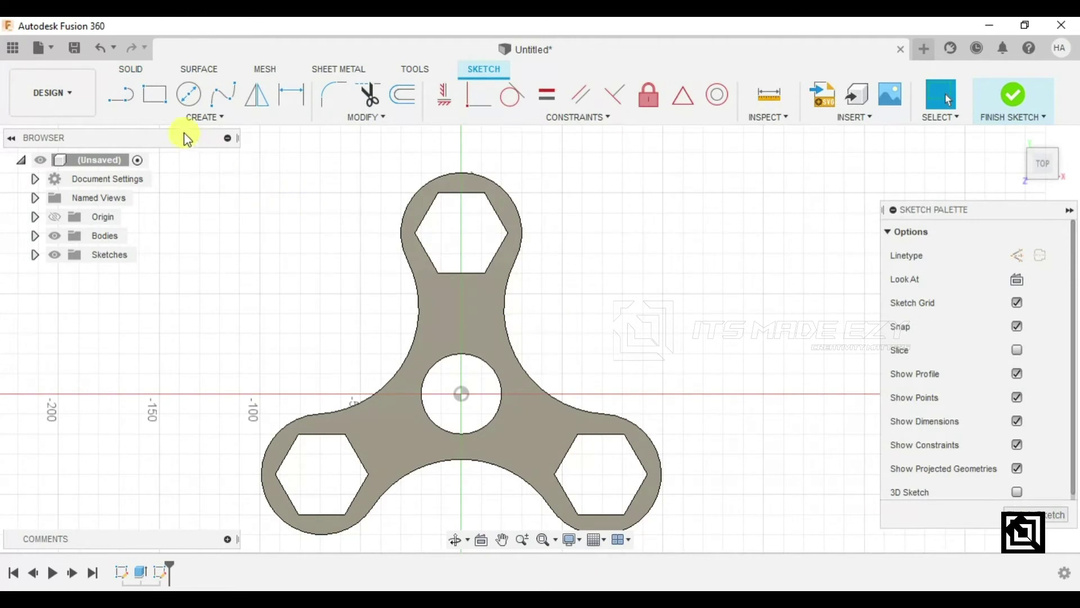
{"action": "left_click", "coordinate": [189, 102]}
{"action": "left_click", "coordinate": [462, 394]}
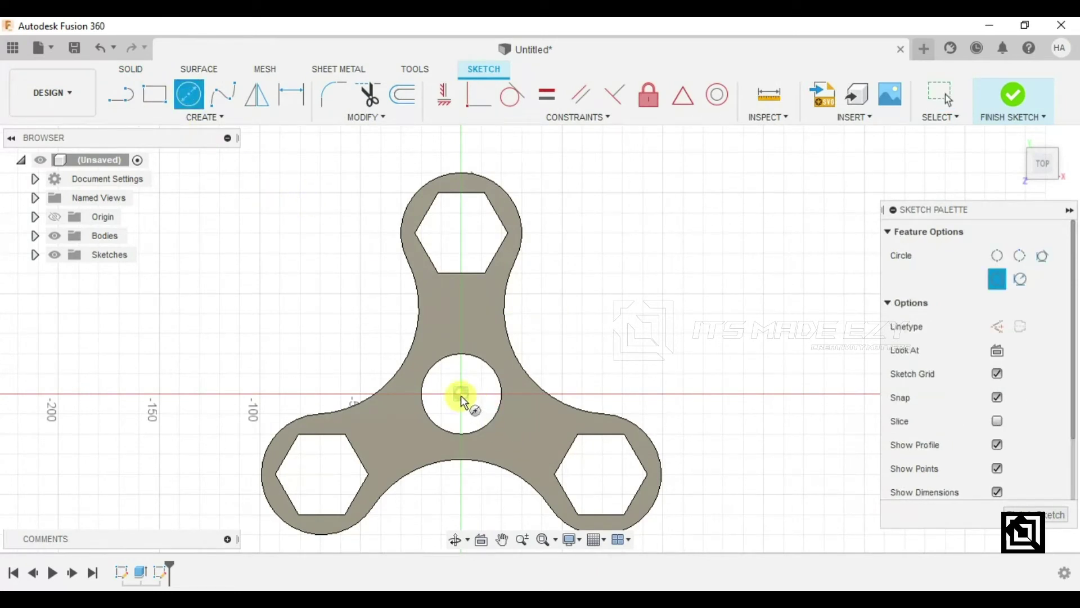
{"action": "left_click", "coordinate": [461, 358]}
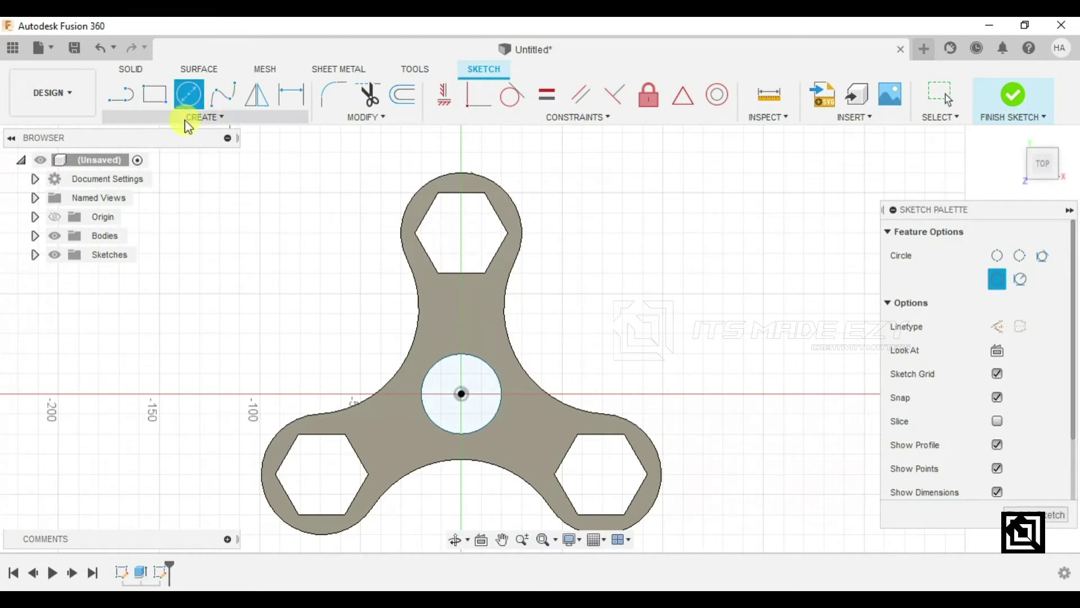
{"action": "left_click", "coordinate": [402, 97]}
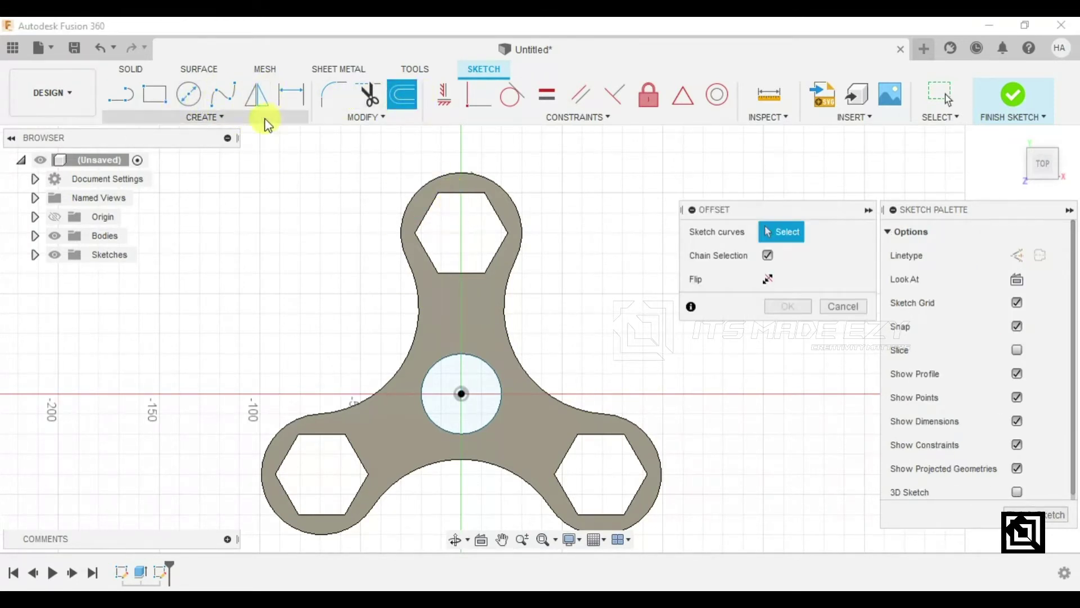
{"action": "left_click", "coordinate": [223, 118]}
{"action": "mouse_move", "coordinate": [136, 204]}
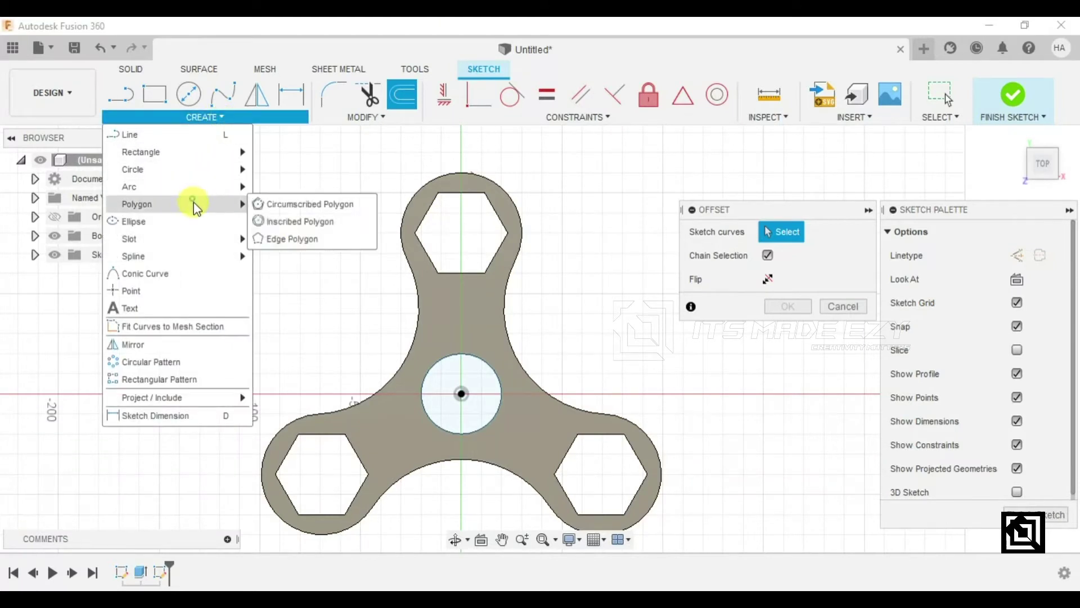
- Draw a six-sided circumscribed polygon in each of the top, lower-right and lower-left hexagon holes
{"action": "left_click", "coordinate": [294, 211]}
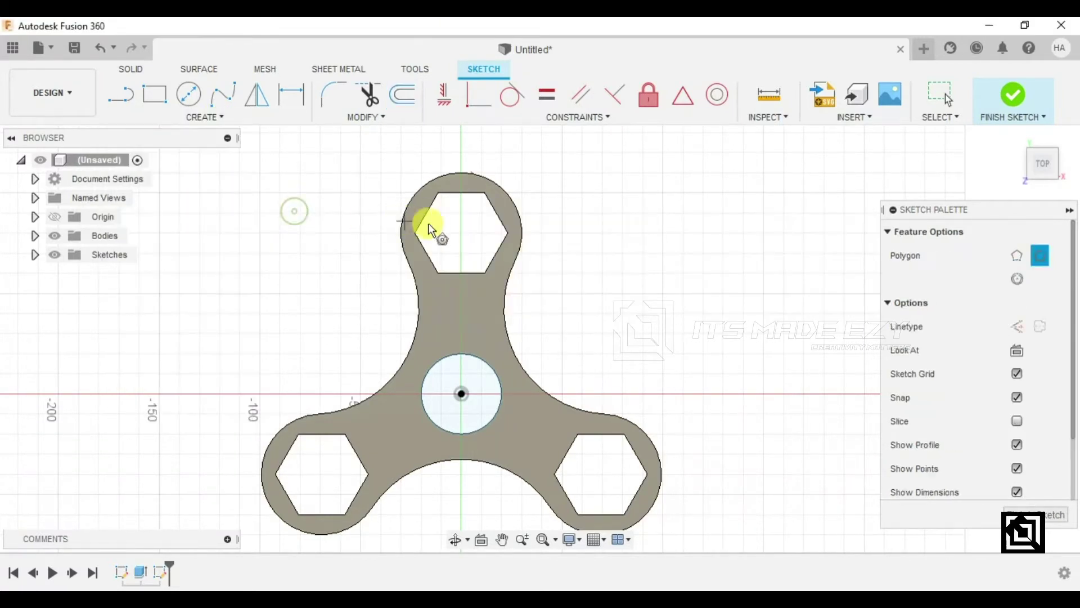
{"action": "left_click", "coordinate": [461, 233]}
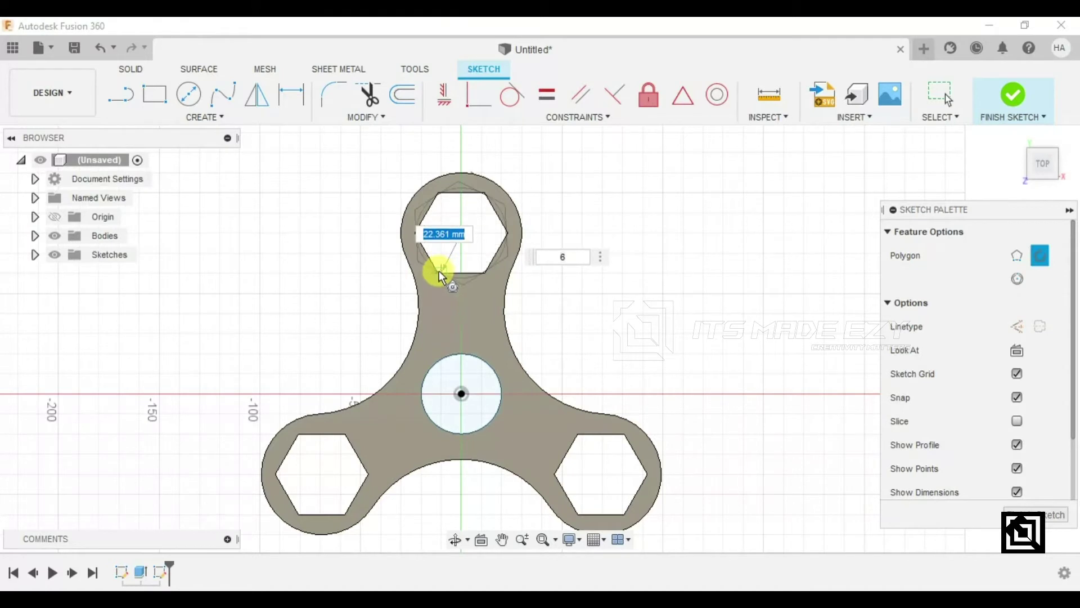
{"action": "key", "text": "Return"}
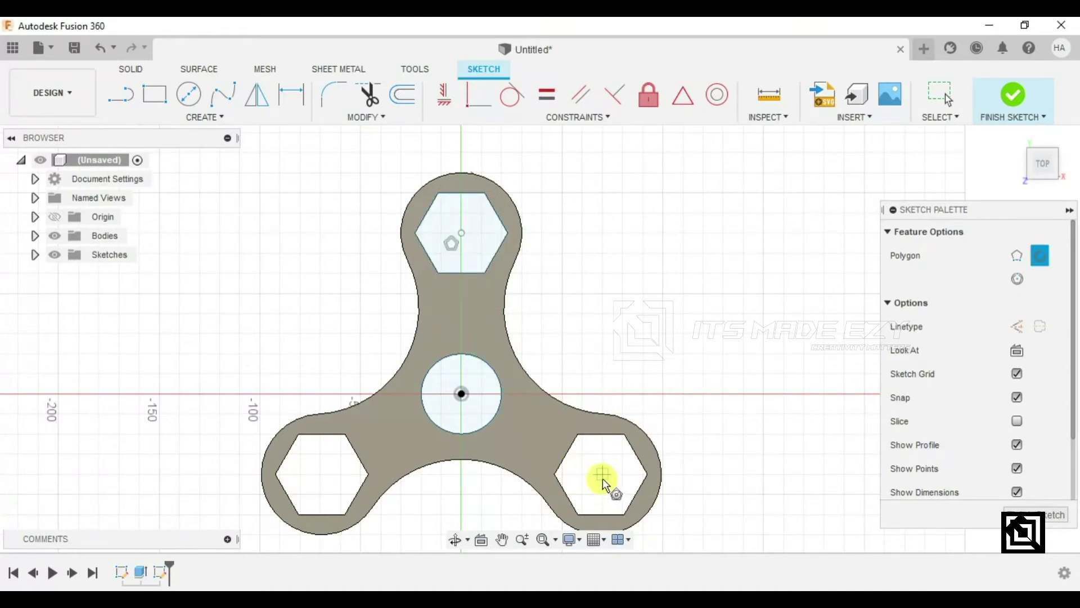
{"action": "left_click", "coordinate": [604, 480]}
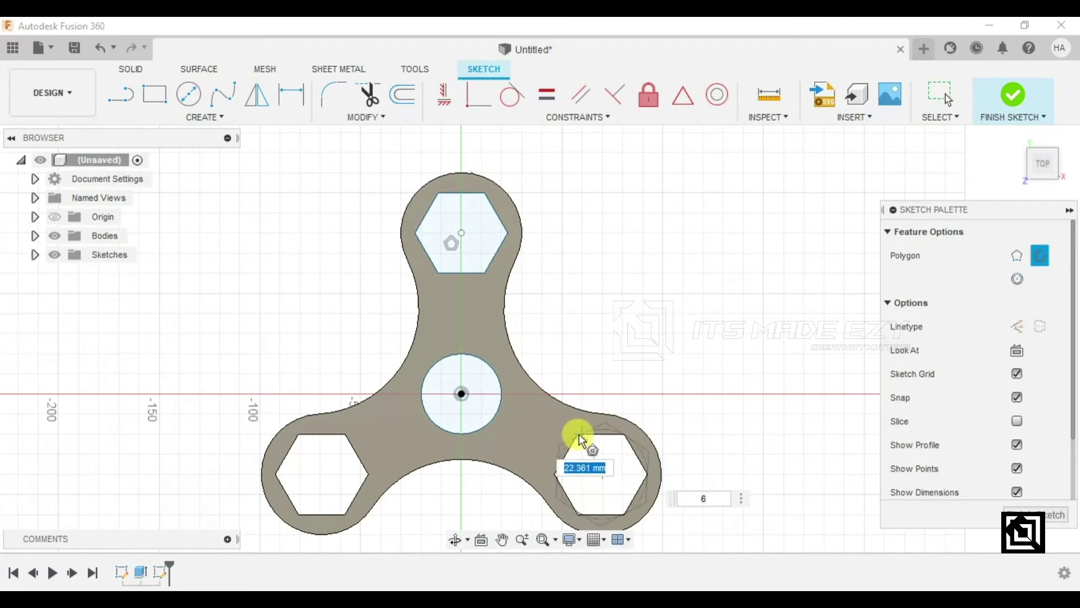
{"action": "key", "text": "Return"}
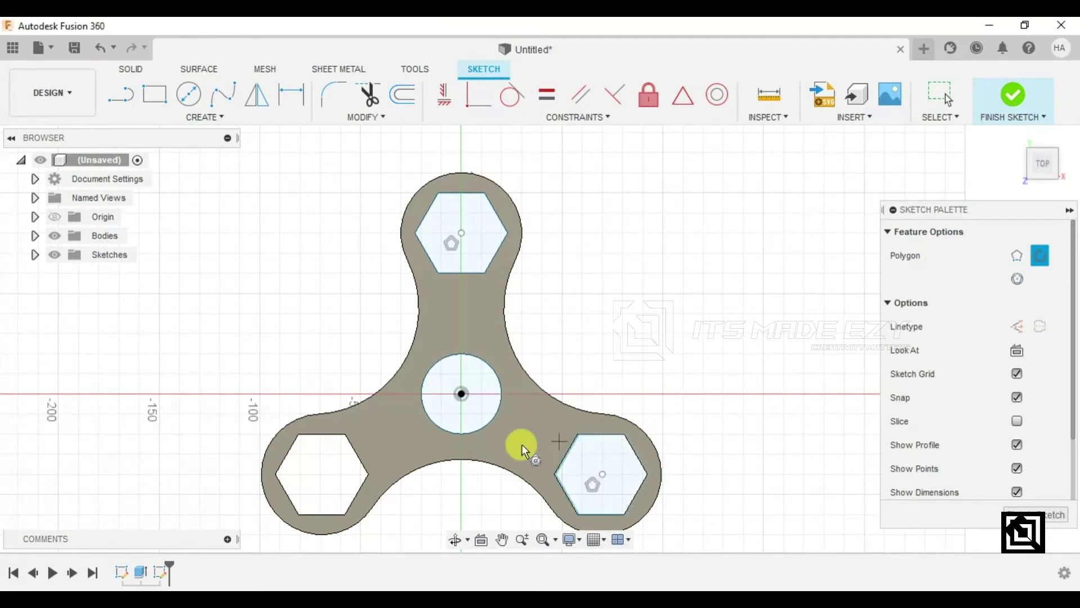
{"action": "left_click", "coordinate": [320, 474]}
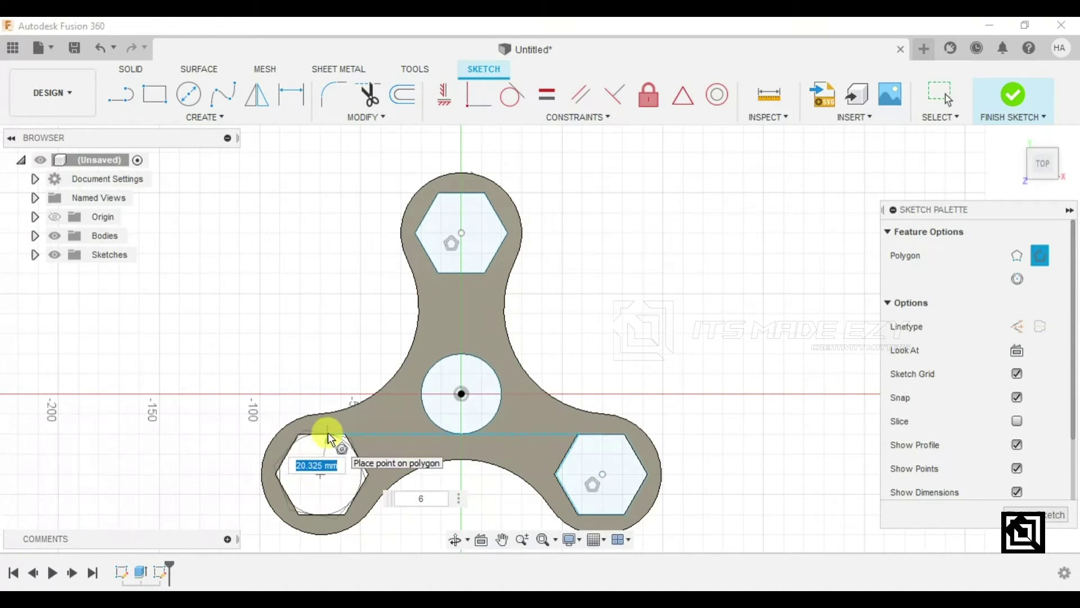
{"action": "key", "text": "Return"}
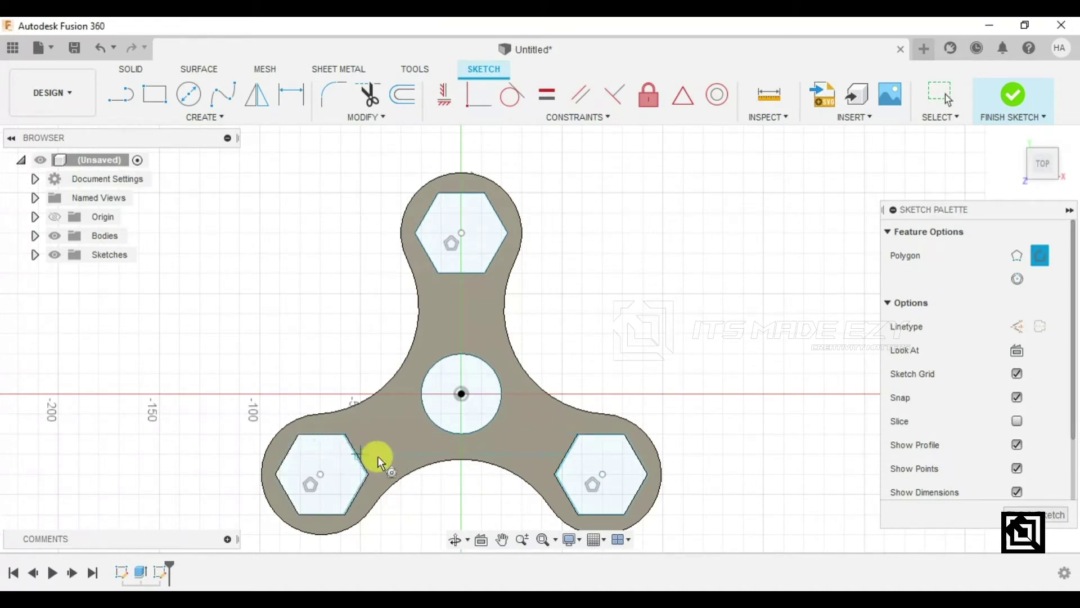
{"action": "key", "text": "Escape"}
{"action": "scroll", "coordinate": [332, 497], "scroll_direction": "up", "scroll_amount": 3}
{"action": "scroll", "coordinate": [344, 495], "scroll_direction": "down", "scroll_amount": 2}
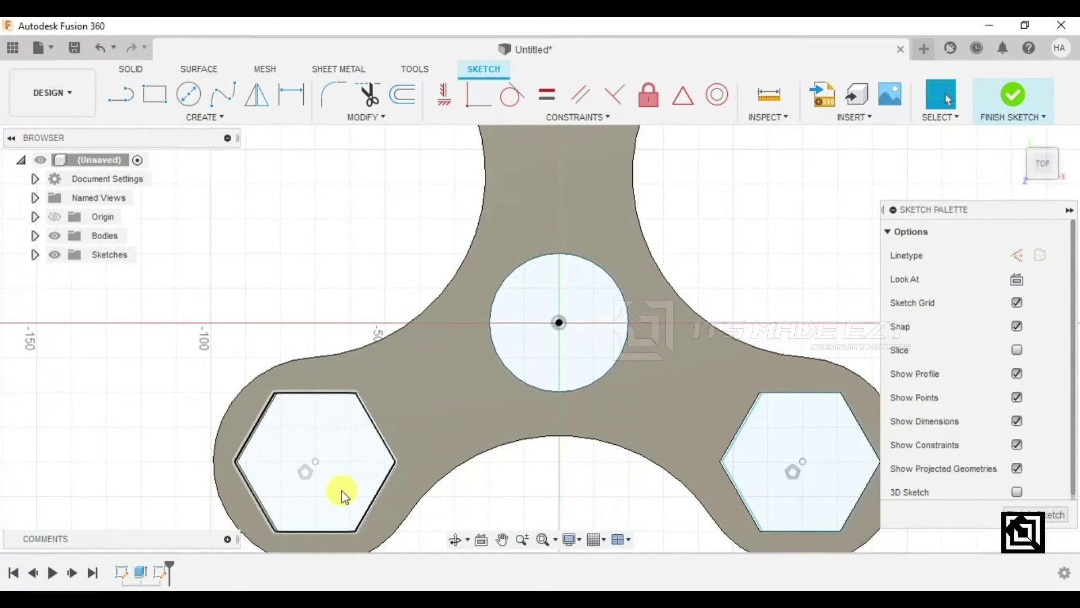
- Select the lower-left and lower-right hexagon profiles and edges, then clear the selection
{"action": "left_click", "coordinate": [340, 491]}
{"action": "scroll", "coordinate": [335, 482], "scroll_direction": "down", "scroll_amount": 2}
{"action": "left_click", "coordinate": [599, 474]}
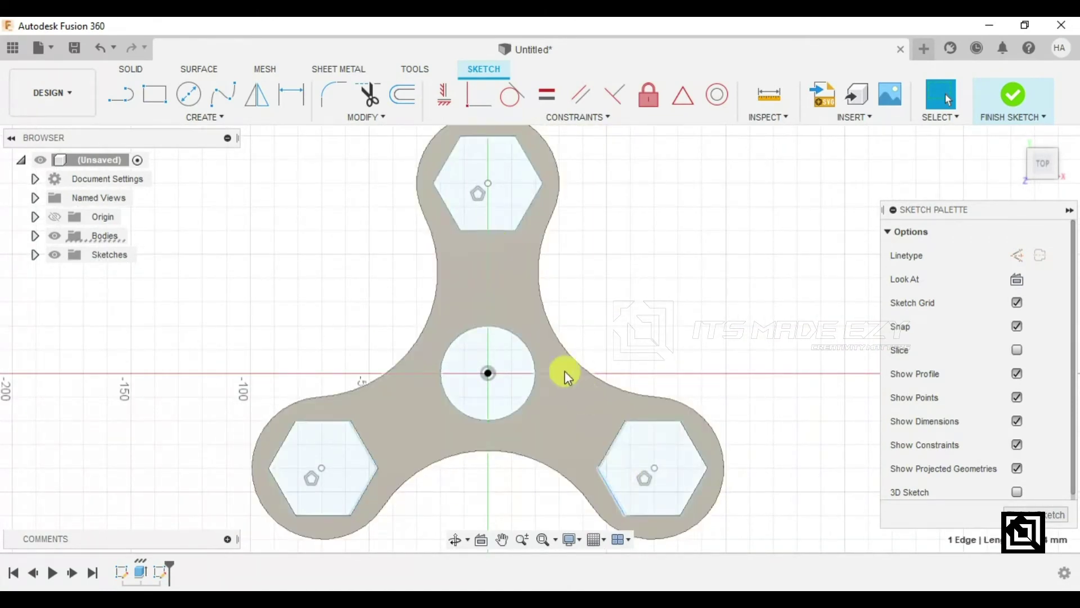
{"action": "left_click", "coordinate": [655, 477]}
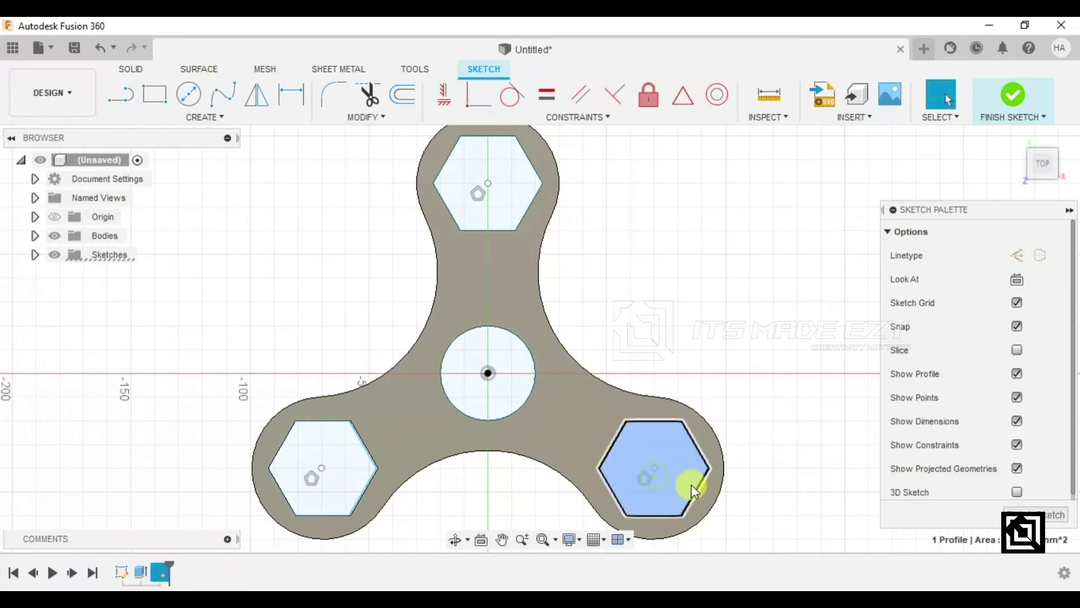
{"action": "scroll", "coordinate": [691, 484], "scroll_direction": "up", "scroll_amount": 2}
{"action": "scroll", "coordinate": [674, 450], "scroll_direction": "up", "scroll_amount": 2}
{"action": "scroll", "coordinate": [706, 431], "scroll_direction": "up", "scroll_amount": 2}
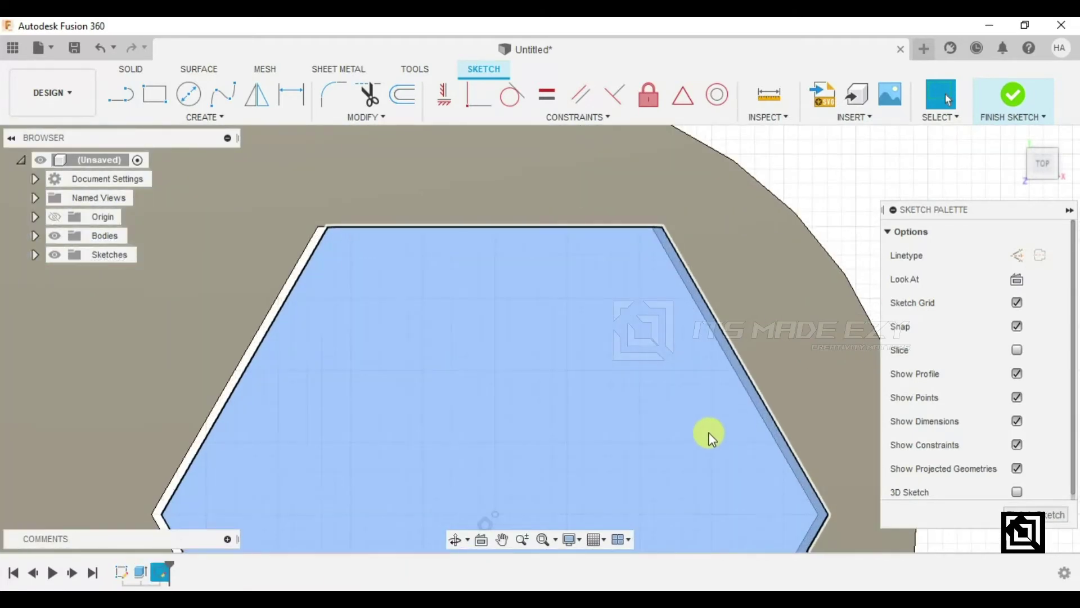
{"action": "scroll", "coordinate": [710, 437], "scroll_direction": "down", "scroll_amount": 2}
{"action": "scroll", "coordinate": [697, 417], "scroll_direction": "down", "scroll_amount": 2}
{"action": "left_click", "coordinate": [719, 370]}
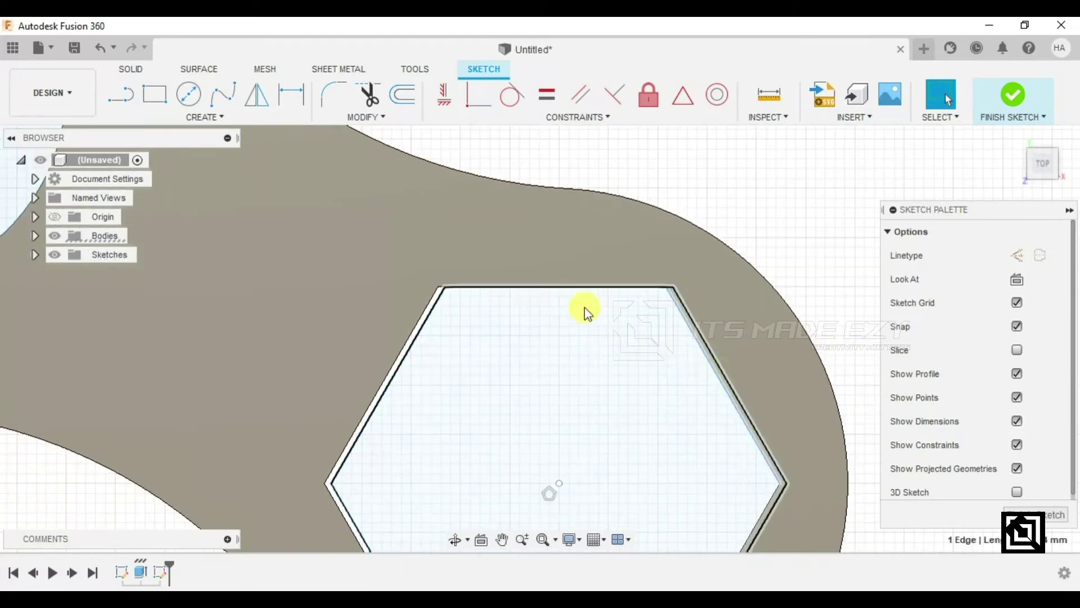
{"action": "left_click", "coordinate": [540, 370]}
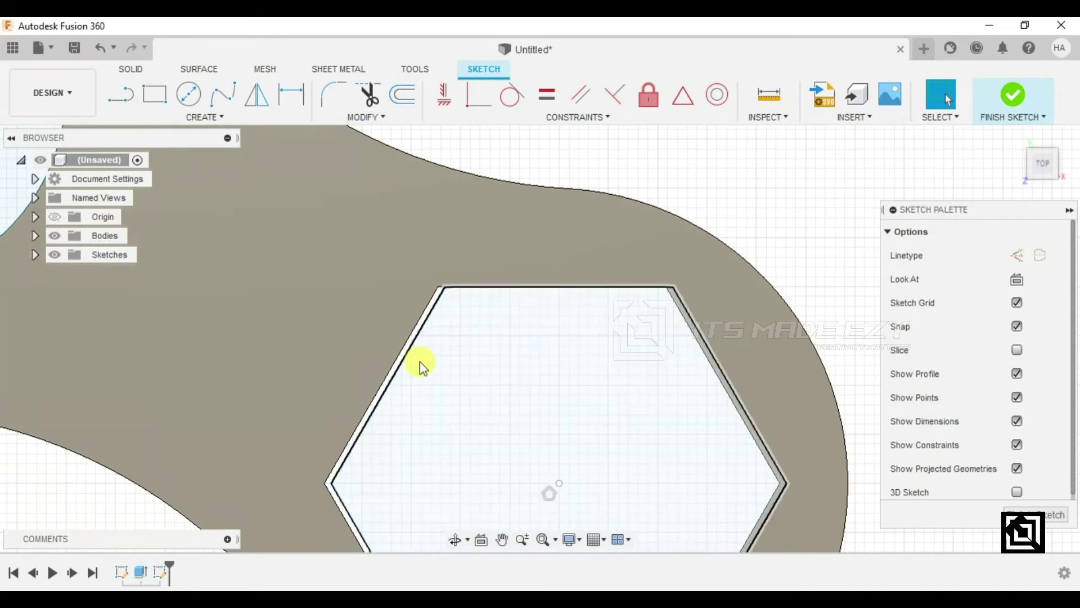
- Select the hexagon's left edge, orbit into a 3D view and hide the spinner body
{"action": "left_click", "coordinate": [407, 347]}
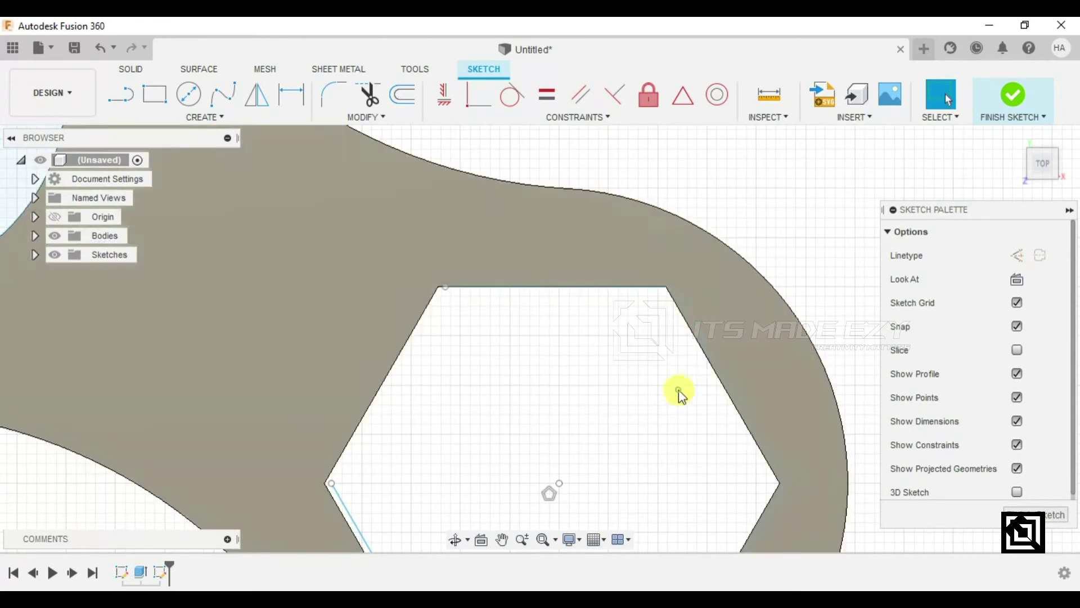
{"action": "scroll", "coordinate": [675, 390], "scroll_direction": "down", "scroll_amount": 2}
{"action": "scroll", "coordinate": [681, 394], "scroll_direction": "down", "scroll_amount": 3}
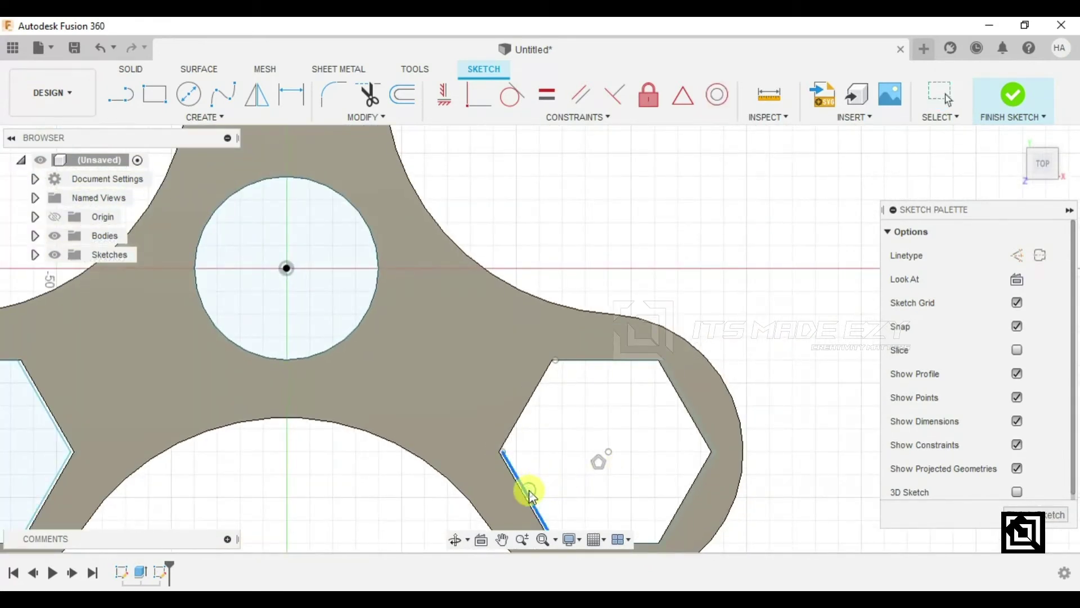
{"action": "scroll", "coordinate": [596, 454], "scroll_direction": "down", "scroll_amount": 2}
{"action": "mouse_move", "coordinate": [590, 448]}
{"action": "middle_mouse_down"}
{"action": "mouse_move", "coordinate": [518, 355]}
{"action": "mouse_move", "coordinate": [505, 458]}
{"action": "middle_mouse_up"}
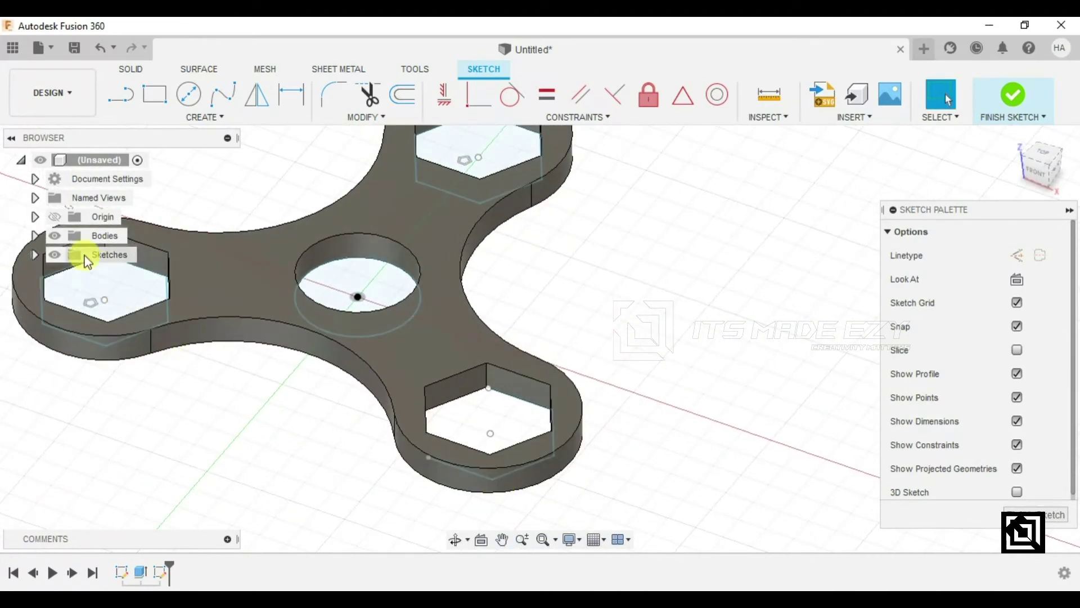
{"action": "left_click", "coordinate": [54, 235]}
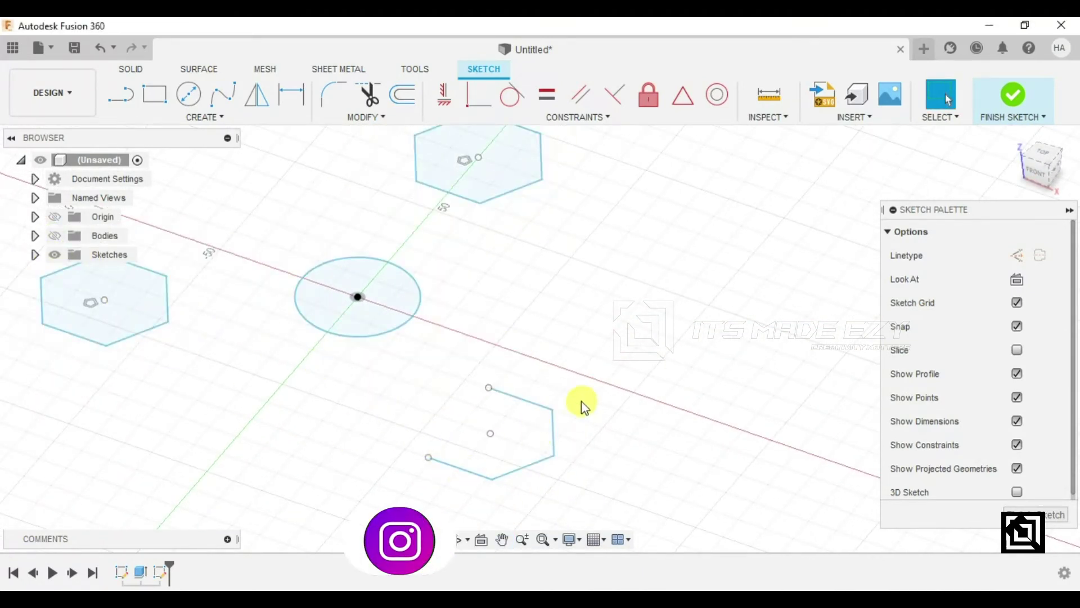
- Delete the leftover bottom and left hexagon outlines from the sketch
{"action": "left_click_drag", "start_coordinate": [581, 401], "coordinate": [431, 493]}
{"action": "key", "text": "Delete"}
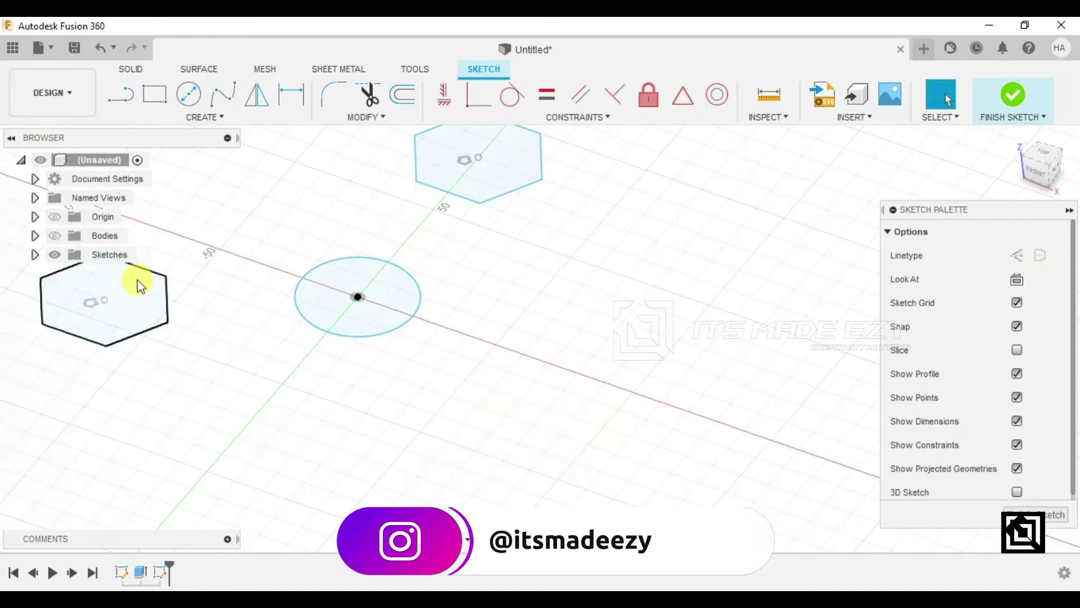
{"action": "left_click_drag", "start_coordinate": [107, 338], "coordinate": [53, 370]}
{"action": "key", "text": "Delete"}
{"action": "key", "text": "Delete"}
- Show the spinner body again and switch to the top view
{"action": "middle_click_drag", "start_coordinate": [207, 367], "coordinate": [228, 386]}
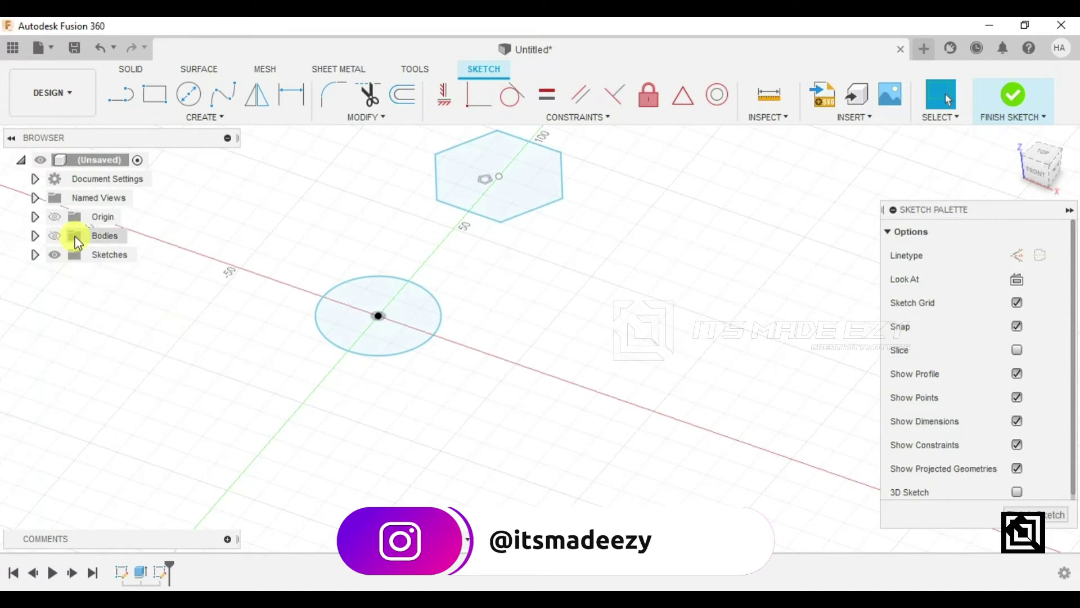
{"action": "left_click", "coordinate": [35, 235]}
{"action": "left_click", "coordinate": [54, 235]}
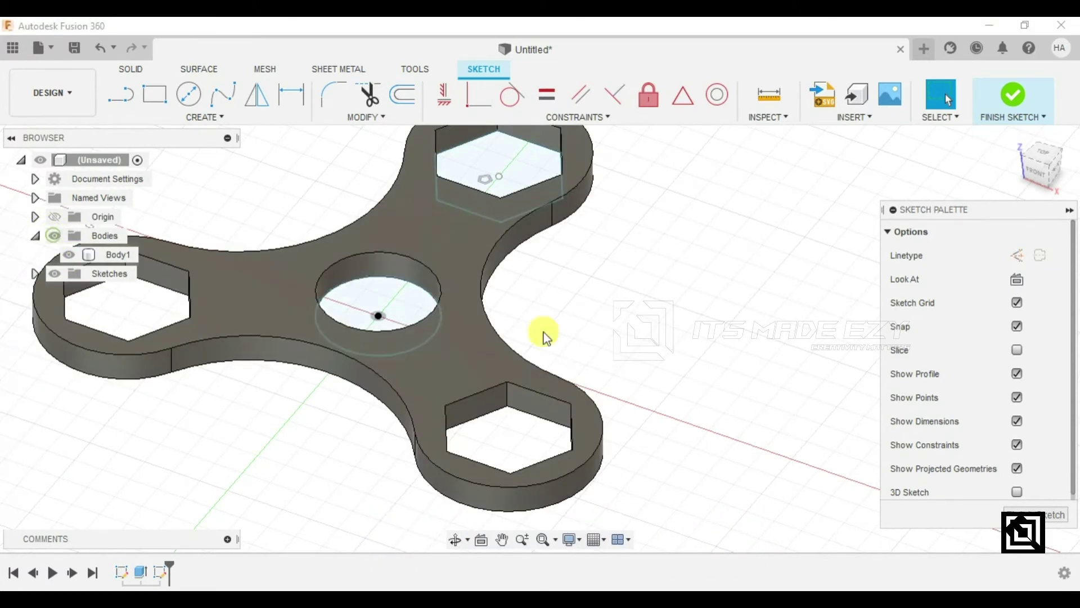
{"action": "left_click", "coordinate": [1040, 158]}
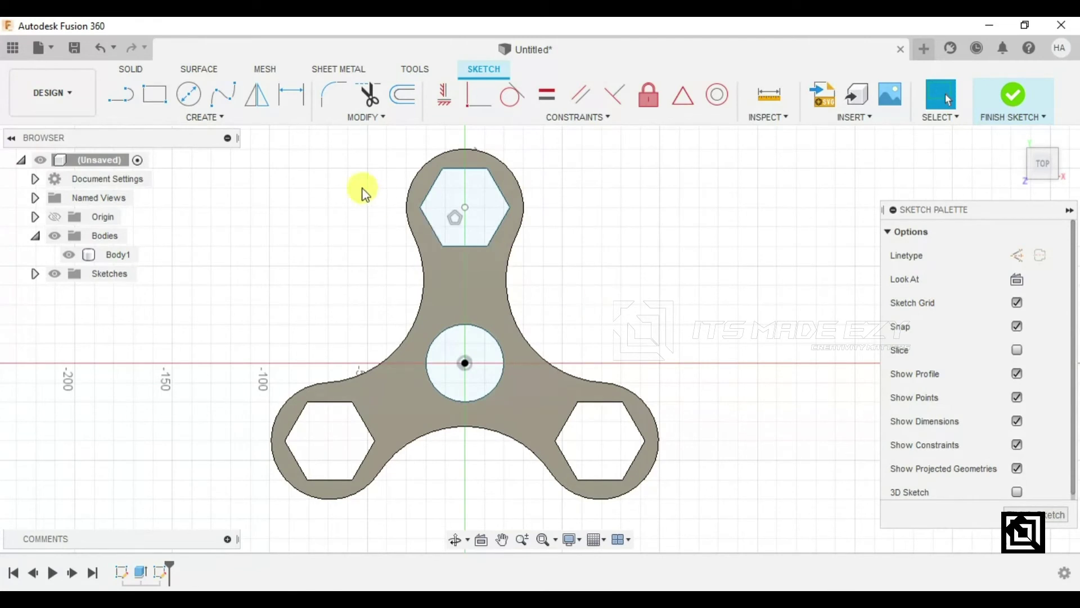
{"action": "left_click", "coordinate": [203, 117]}
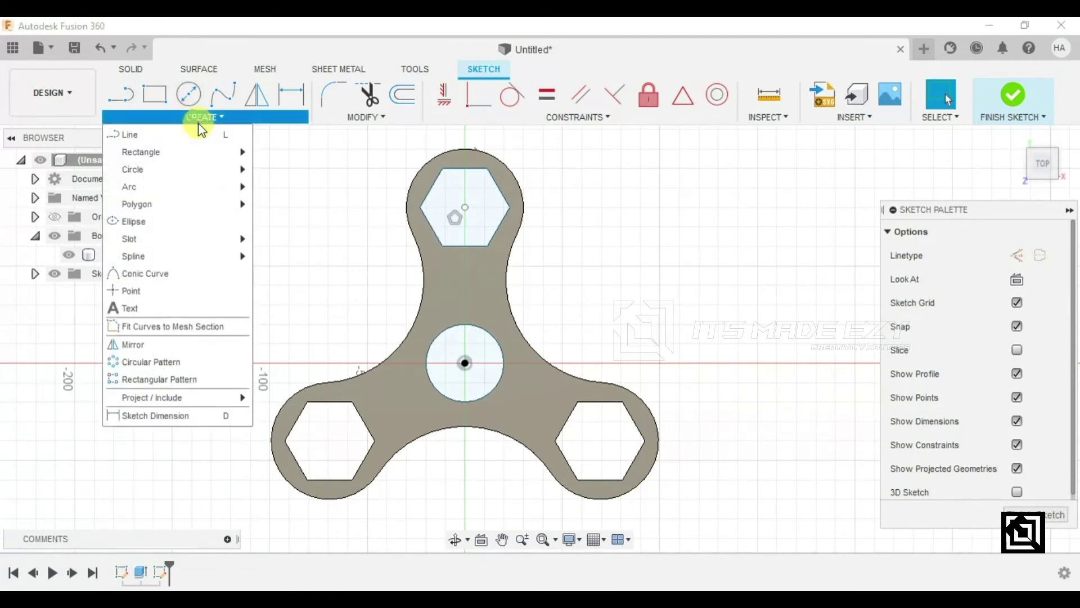
- Circular-pattern the top hexagon 3 times around the spinner centre, then finish the sketch
{"action": "left_click", "coordinate": [185, 360]}
{"action": "left_click_drag", "start_coordinate": [519, 148], "coordinate": [398, 260]}
{"action": "left_click", "coordinate": [770, 256]}
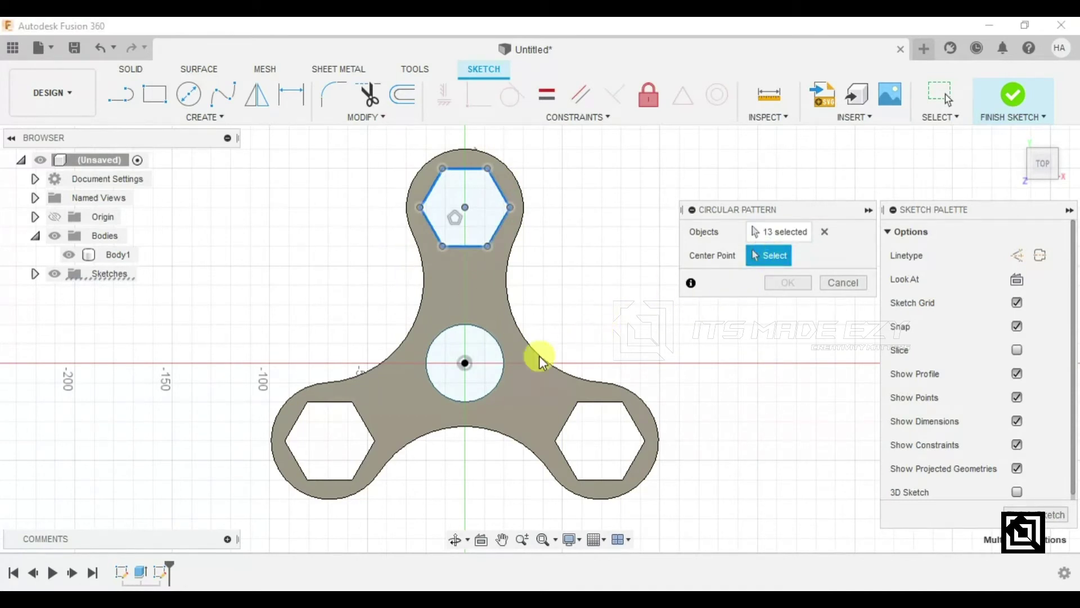
{"action": "left_click", "coordinate": [468, 366]}
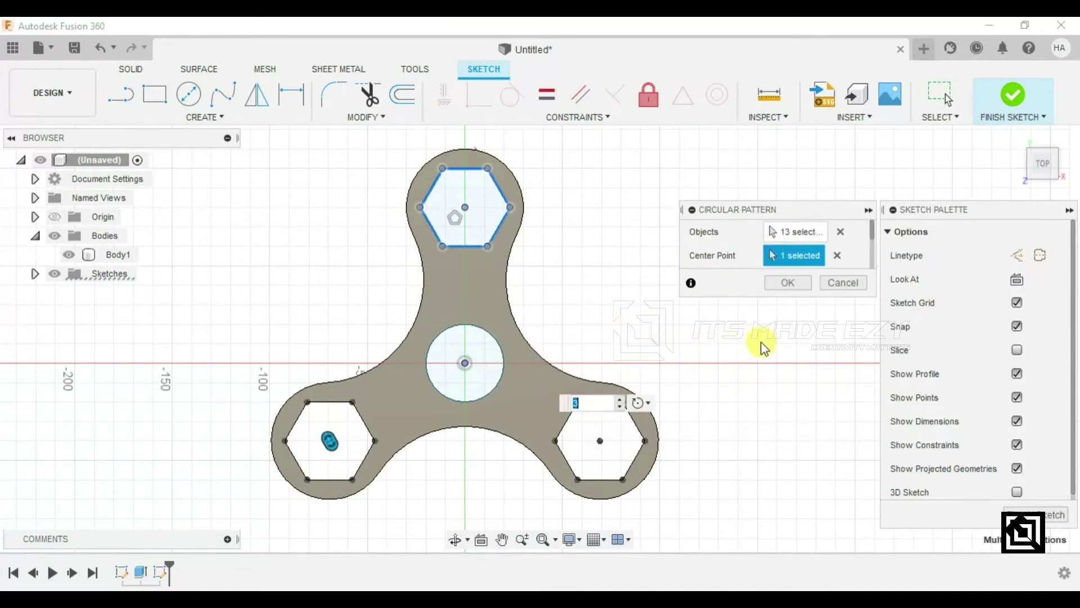
{"action": "left_click", "coordinate": [798, 284]}
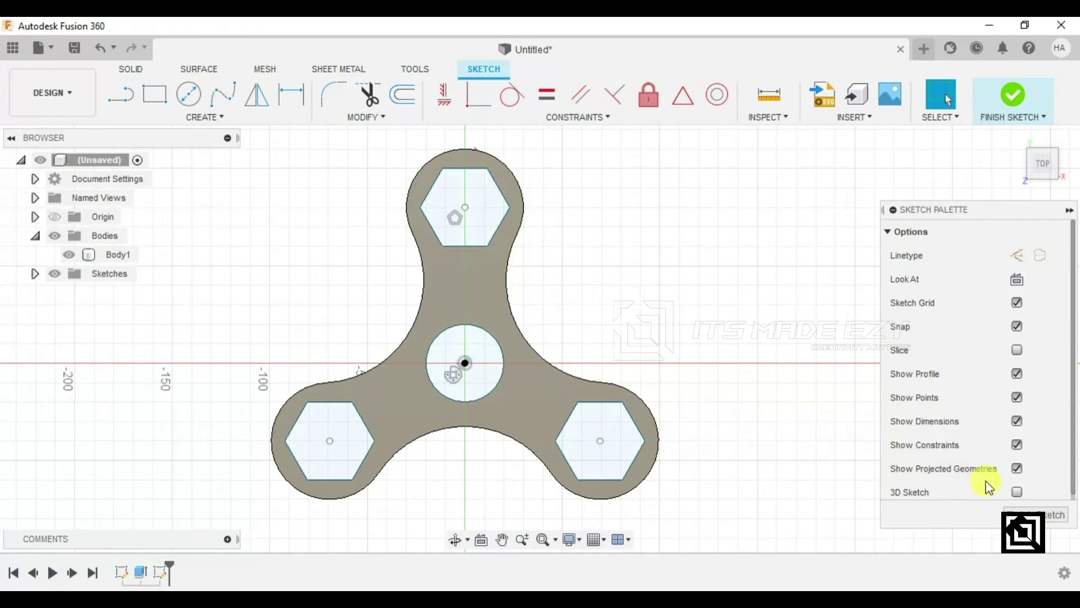
{"action": "left_click", "coordinate": [995, 509]}
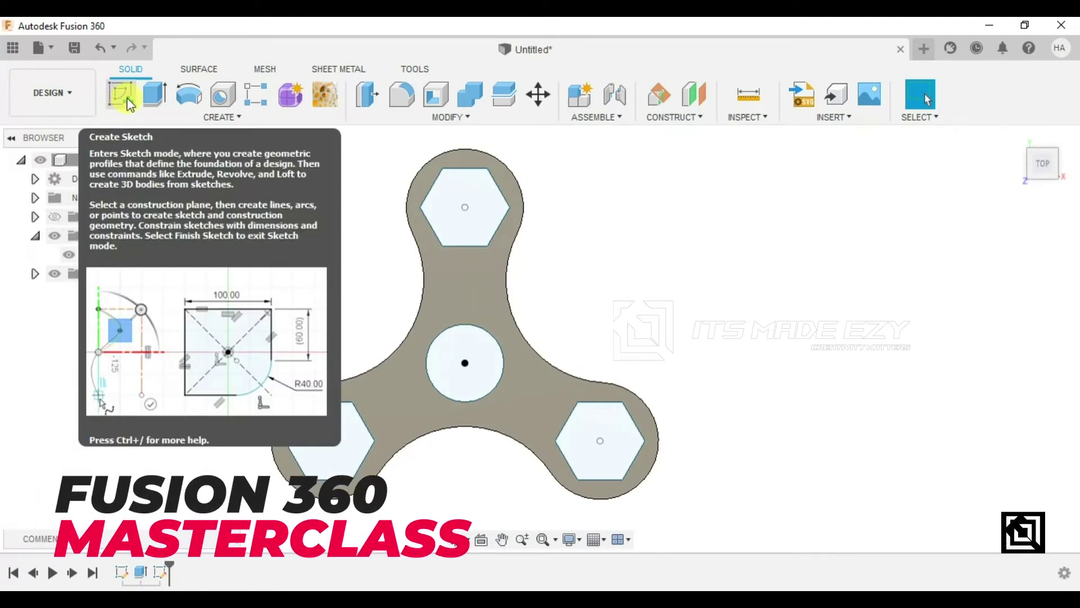
- Start a New Body extrusion with the three hexagons and the centre circle selected
{"action": "left_click", "coordinate": [153, 96]}
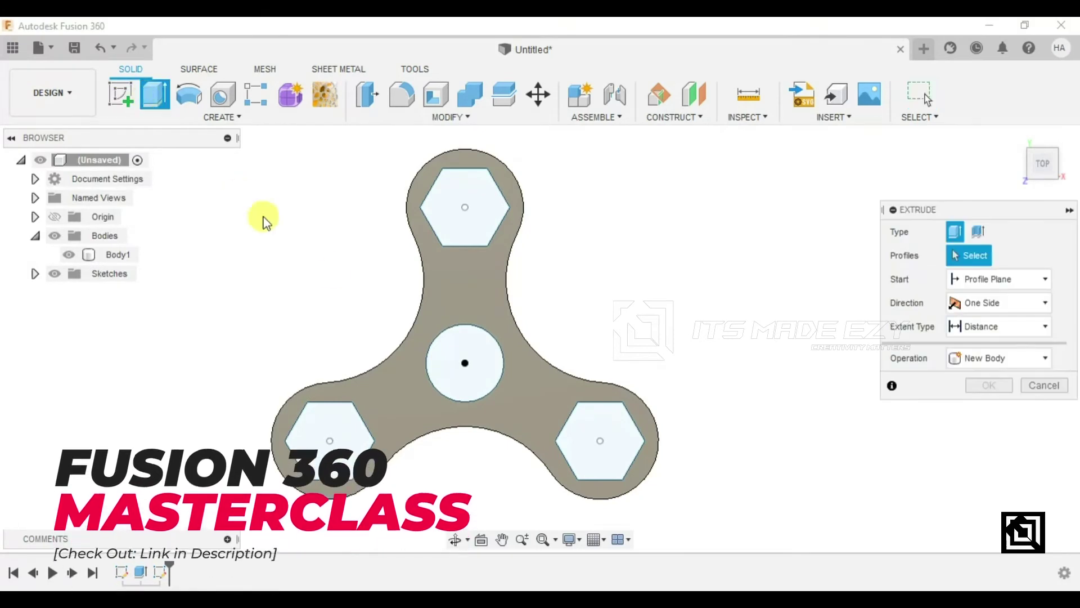
{"action": "left_click", "coordinate": [990, 357]}
{"action": "left_click", "coordinate": [992, 449]}
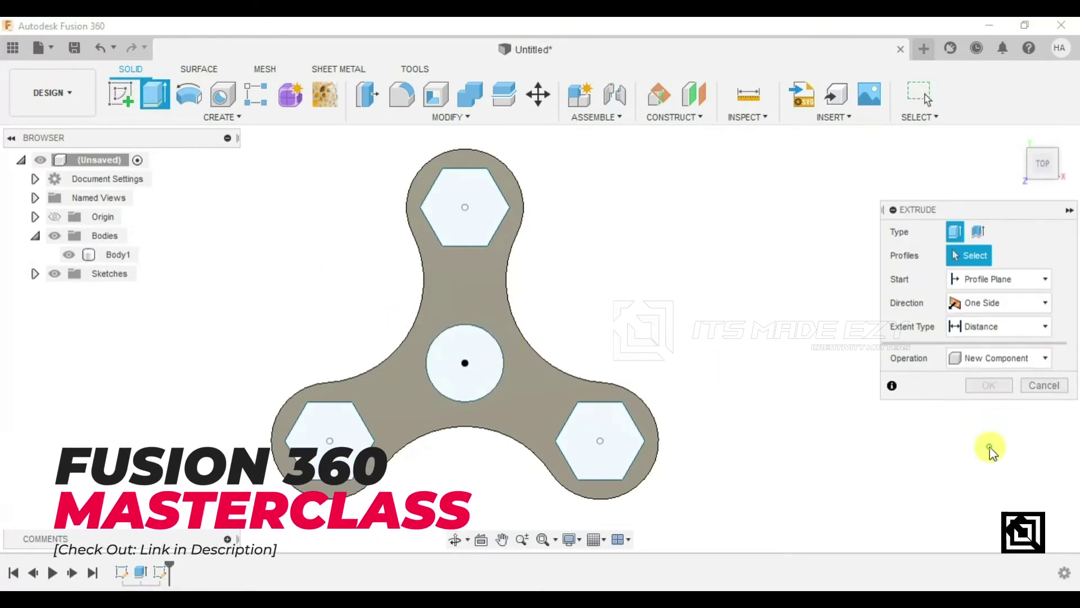
{"action": "left_click", "coordinate": [1033, 358]}
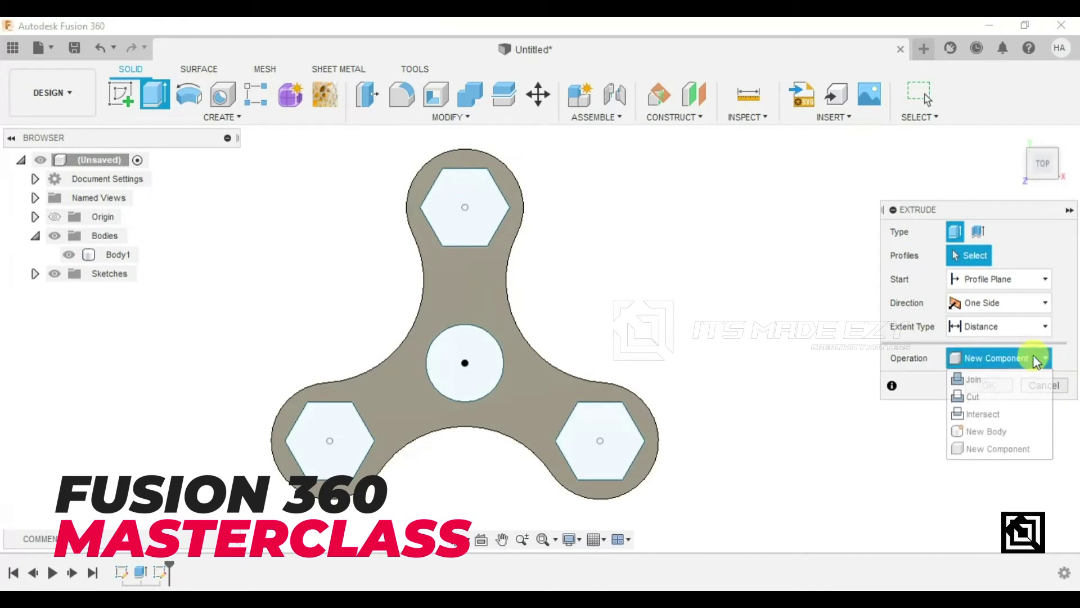
{"action": "left_click", "coordinate": [947, 426]}
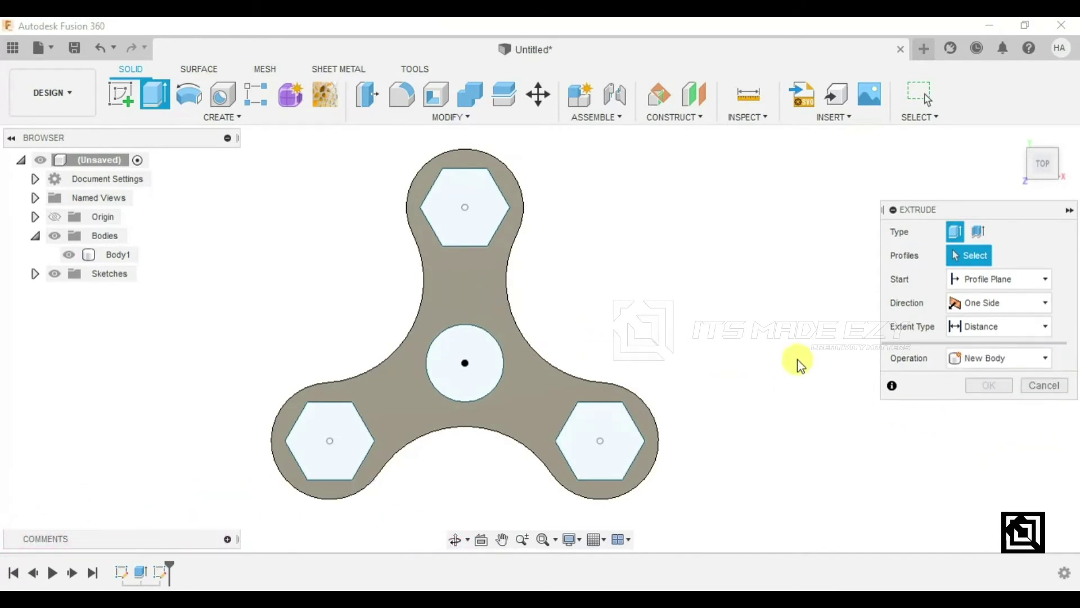
{"action": "left_click", "coordinate": [481, 230]}
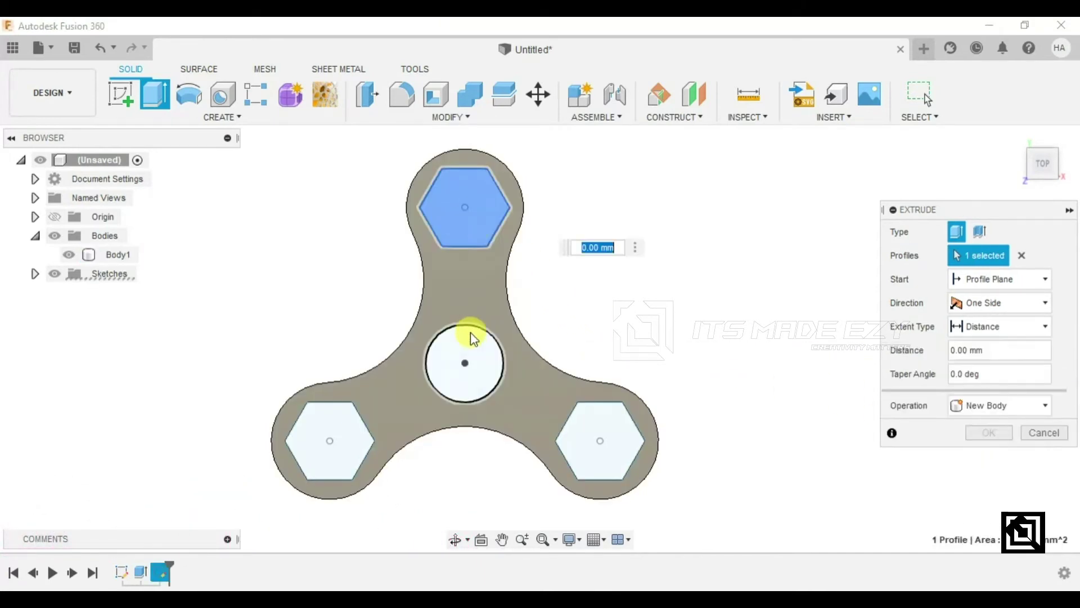
{"action": "left_click", "coordinate": [452, 365]}
{"action": "left_click", "coordinate": [333, 438]}
{"action": "left_click", "coordinate": [609, 418]}
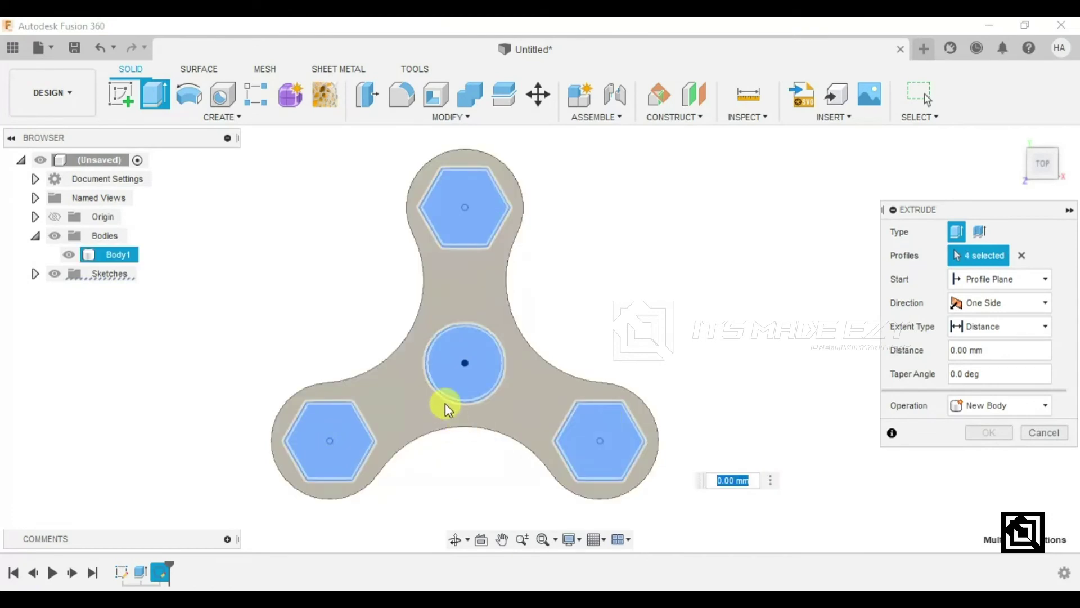
- Extrude the profiles two-sided, 12 mm up and 2 mm down, into four new bodies
{"action": "mouse_move", "coordinate": [444, 402]}
{"action": "middle_mouse_down", "text": "shift"}
{"action": "mouse_move", "coordinate": [350, 326]}
{"action": "mouse_move", "coordinate": [330, 272]}
{"action": "mouse_move", "coordinate": [354, 290]}
{"action": "mouse_move", "coordinate": [371, 326]}
{"action": "middle_mouse_up", "text": "shift"}
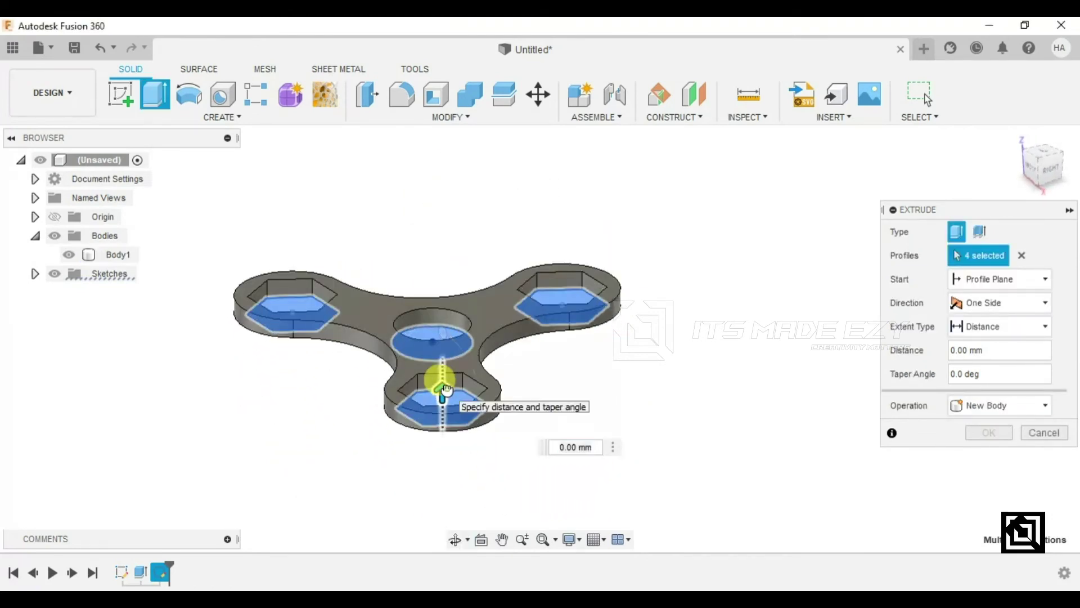
{"action": "left_click_drag", "start_coordinate": [442, 390], "coordinate": [446, 376]}
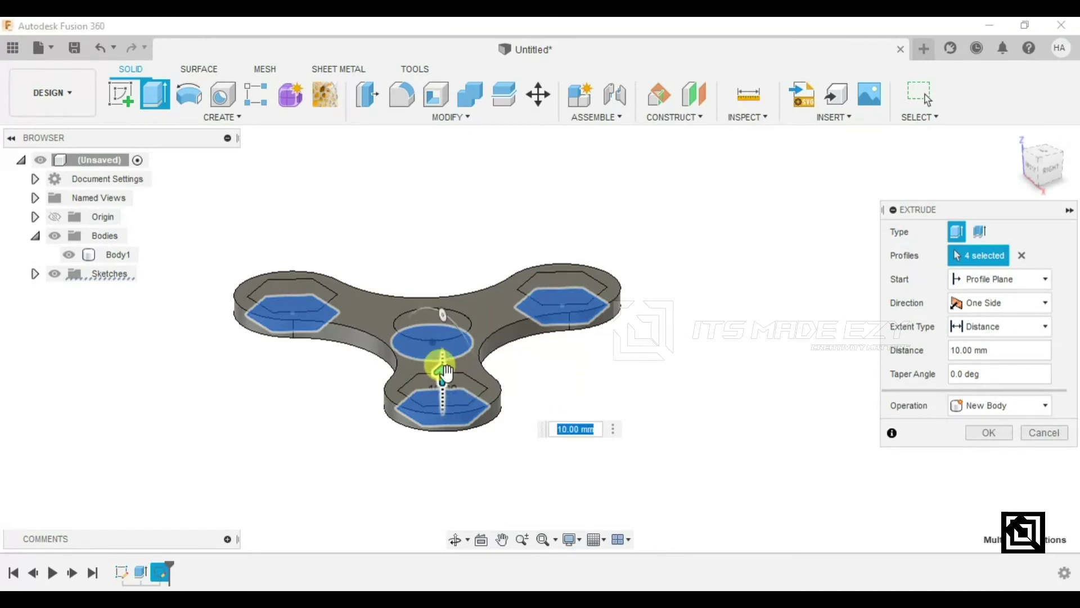
{"action": "type", "text": "12"}
{"action": "key", "text": "Return"}
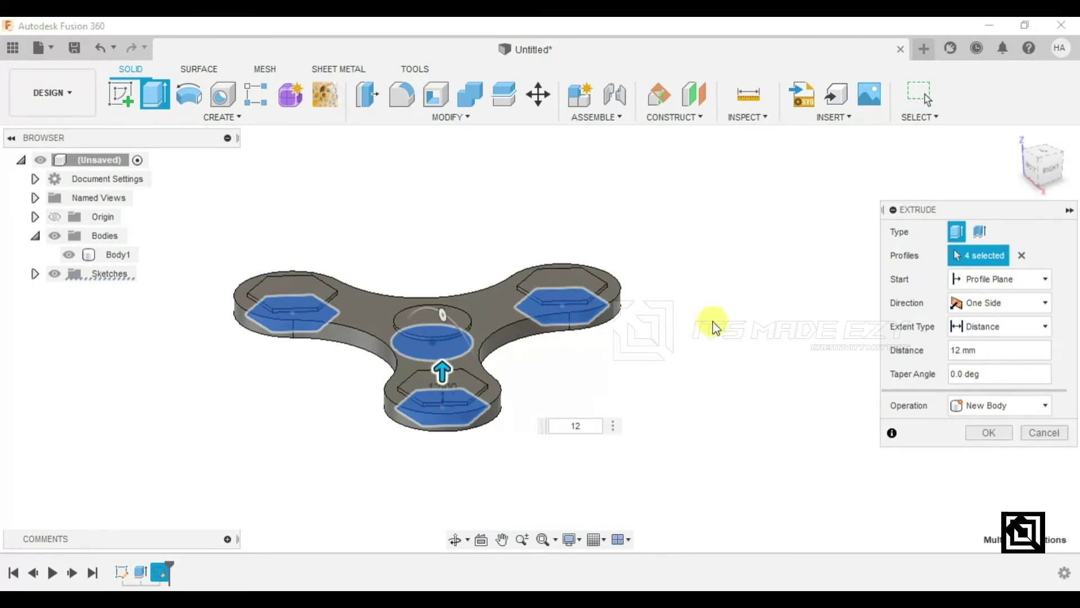
{"action": "left_click", "coordinate": [1031, 308]}
{"action": "left_click", "coordinate": [1001, 343]}
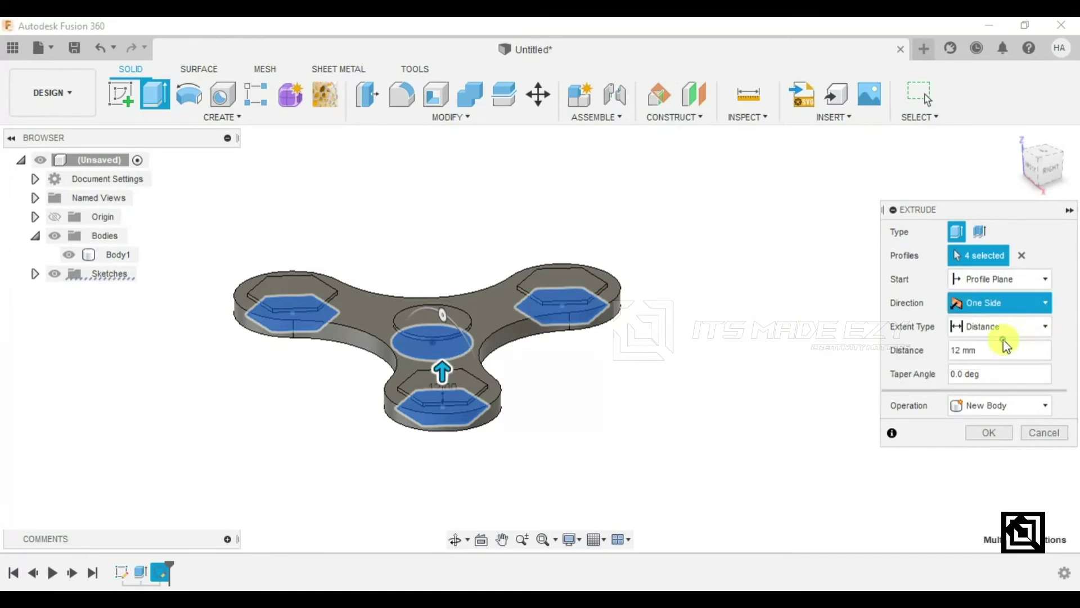
{"action": "left_click", "coordinate": [1002, 467]}
{"action": "type", "text": "2"}
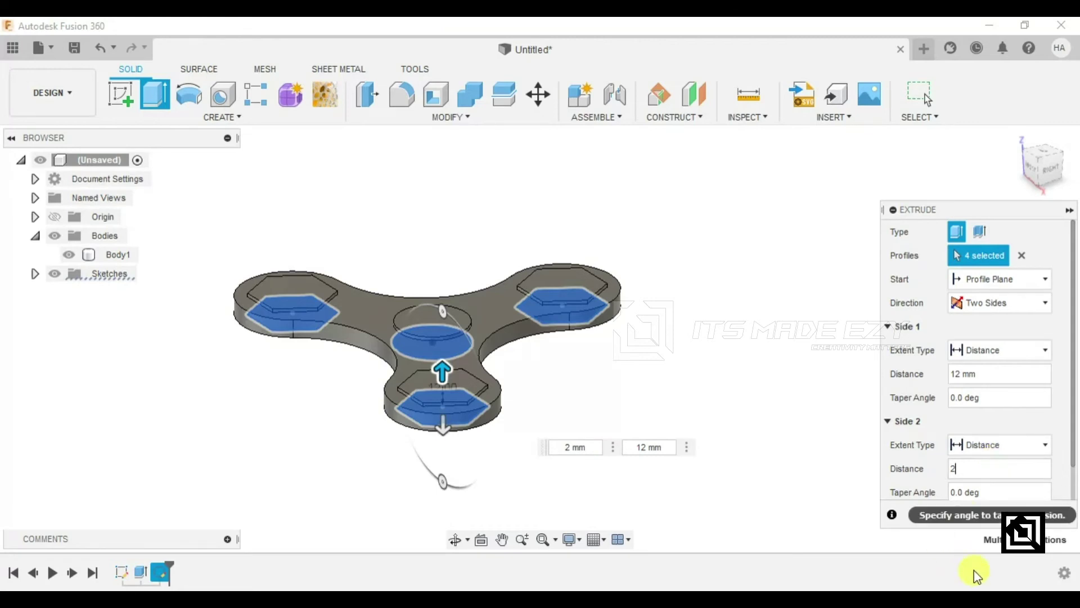
{"action": "mouse_move", "coordinate": [664, 415]}
{"action": "middle_mouse_down", "text": "shift"}
{"action": "mouse_move", "coordinate": [633, 379]}
{"action": "mouse_move", "coordinate": [579, 424]}
{"action": "middle_mouse_up", "text": "shift"}
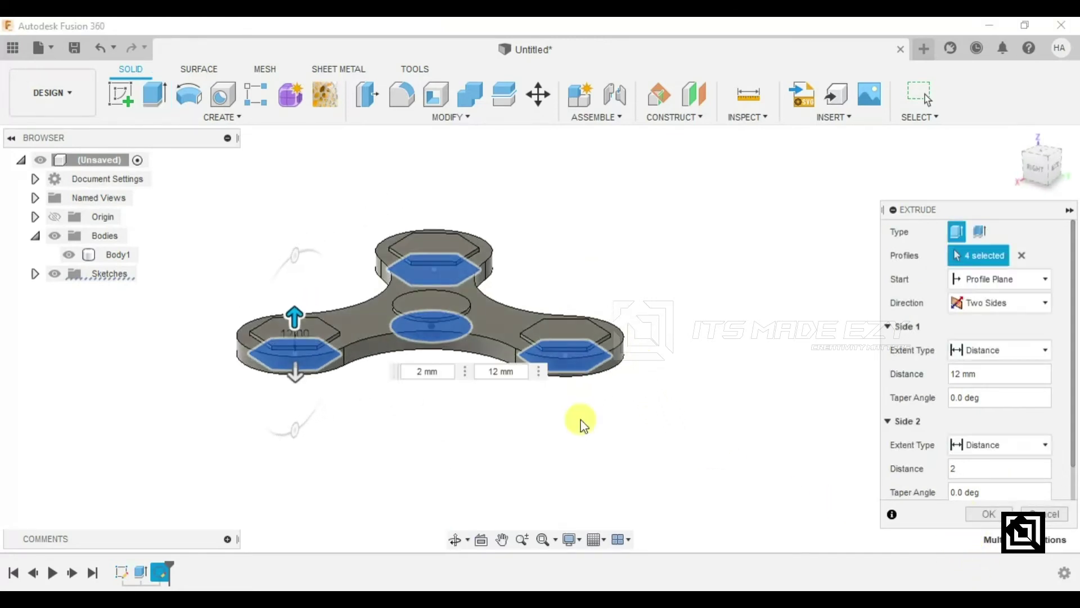
{"action": "left_click", "coordinate": [988, 514]}
{"action": "middle_click_drag", "start_coordinate": [464, 311], "coordinate": [475, 335], "text": "shift"}
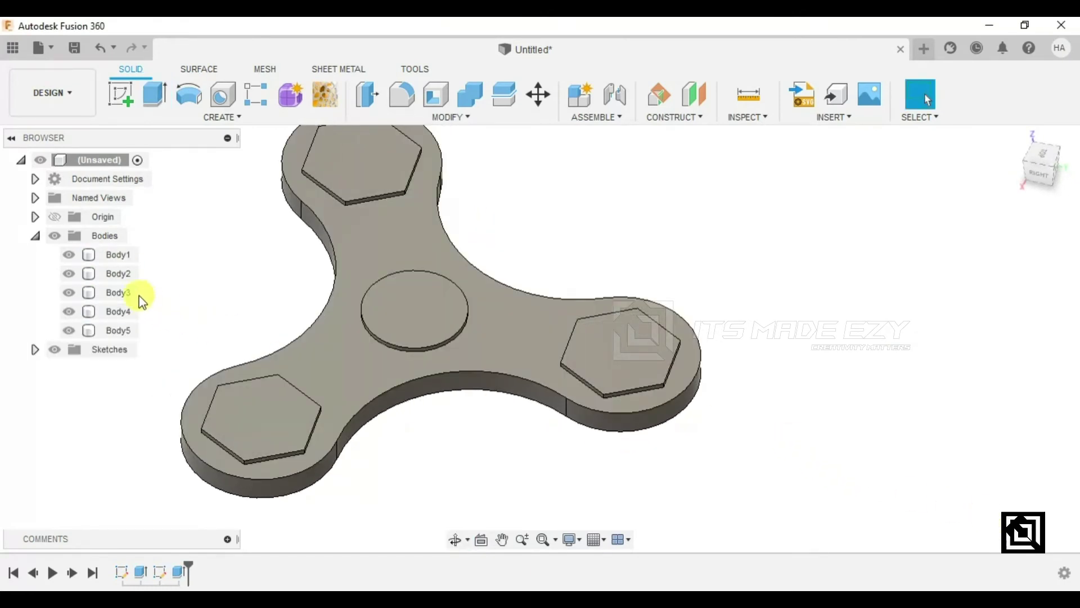
- Hide Body2–Body5, the centre cap and three hexagon weights, leaving the spinner frame
{"action": "left_click", "coordinate": [98, 254]}
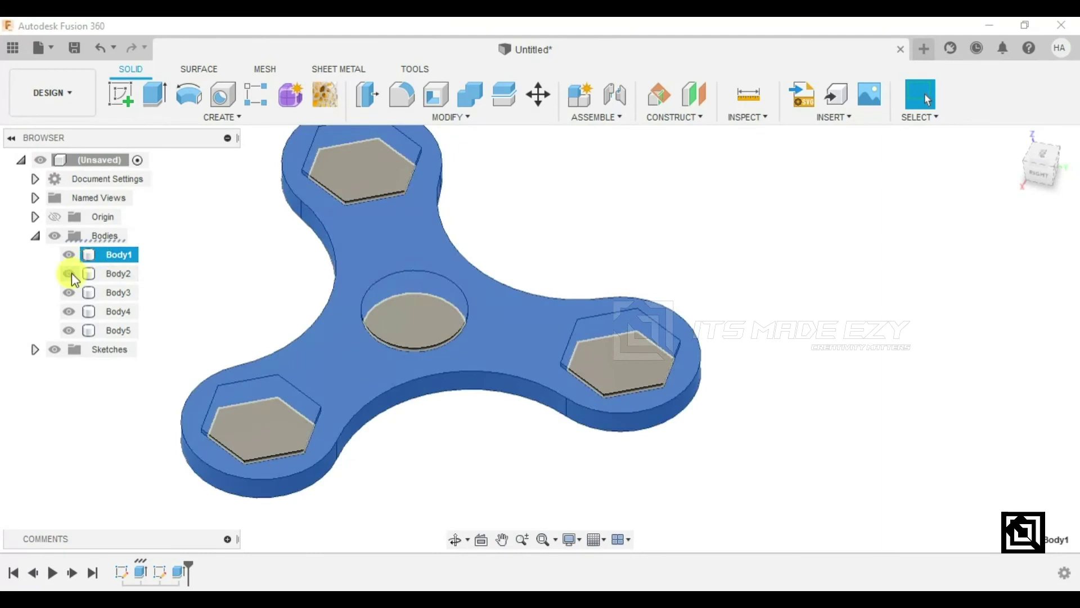
{"action": "left_click", "coordinate": [69, 273]}
{"action": "left_click", "coordinate": [69, 292]}
{"action": "left_click", "coordinate": [69, 311]}
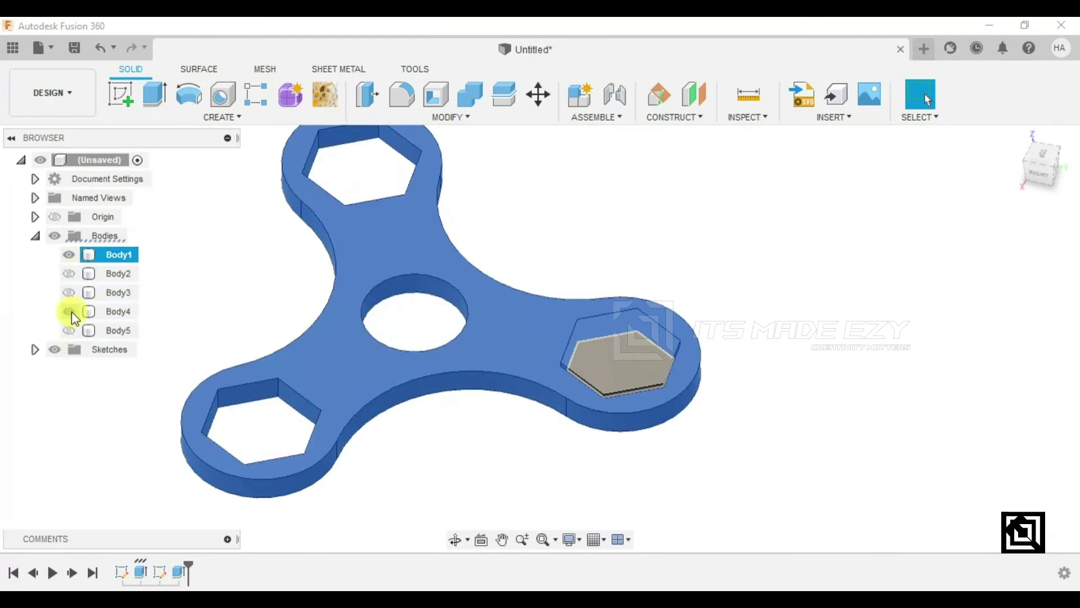
{"action": "left_click", "coordinate": [69, 330]}
{"action": "left_click", "coordinate": [208, 309]}
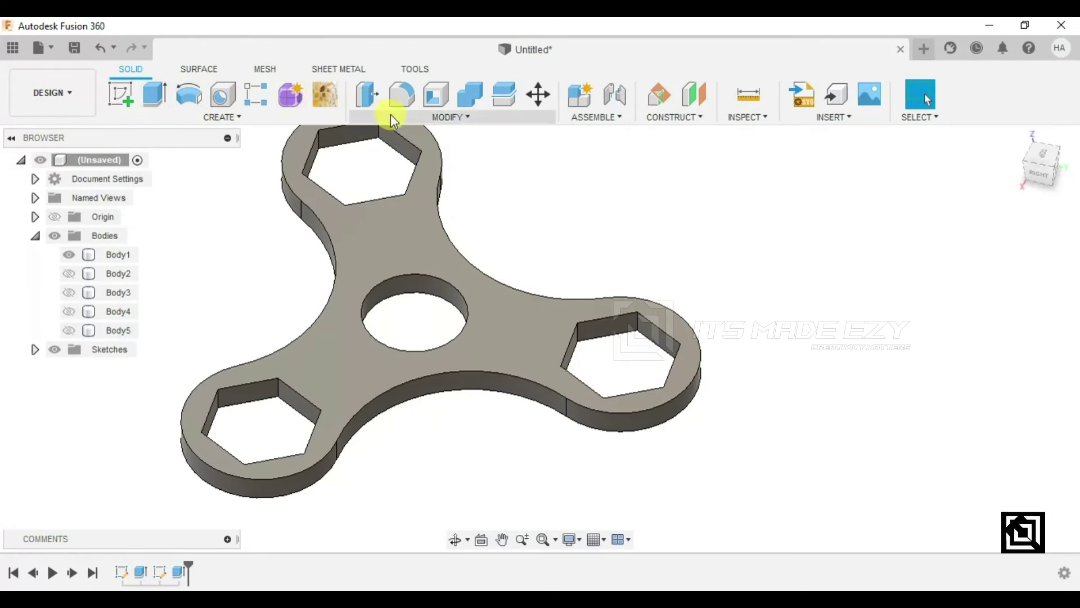
{"action": "left_click", "coordinate": [415, 118]}
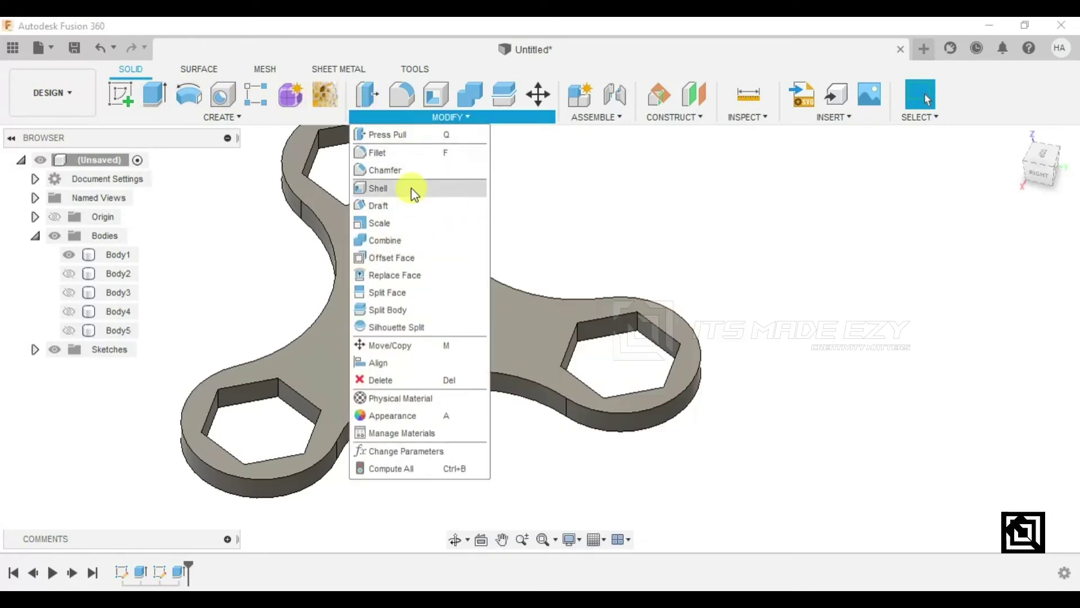
- Chamfer the centre-hole and outer contour edges on top and underside by 2.5 mm
{"action": "left_click", "coordinate": [414, 178]}
{"action": "left_click", "coordinate": [371, 286]}
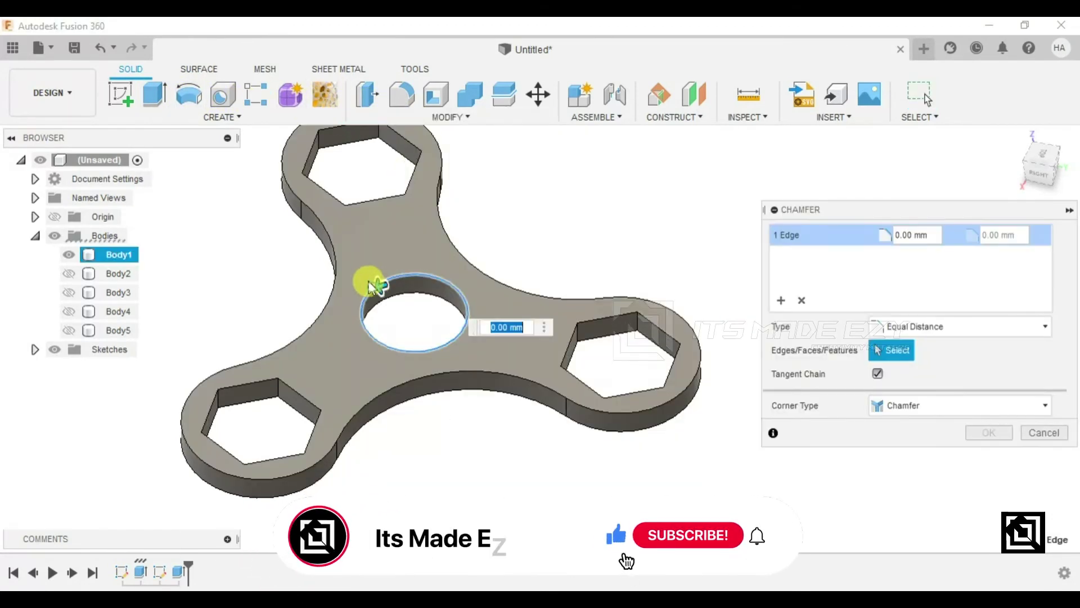
{"action": "left_click", "coordinate": [336, 265]}
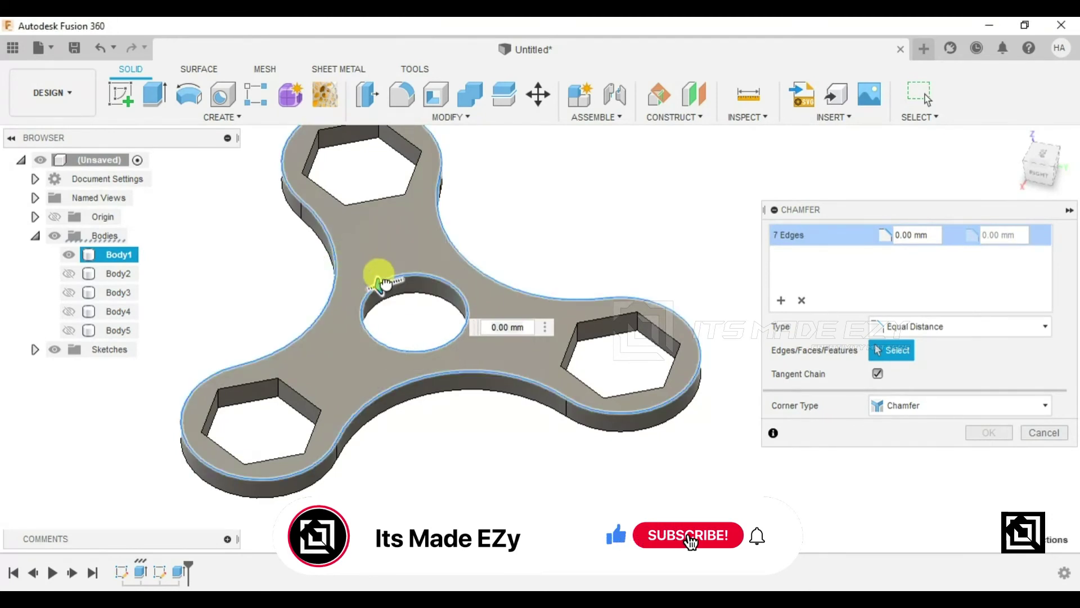
{"action": "type", "text": "5"}
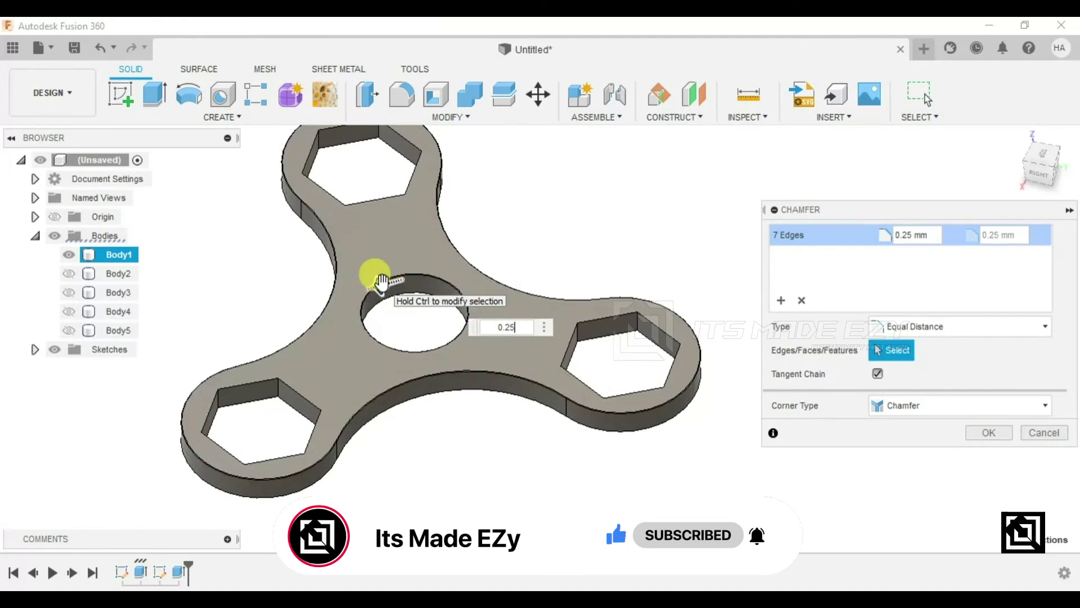
{"action": "type", "text": "2"}
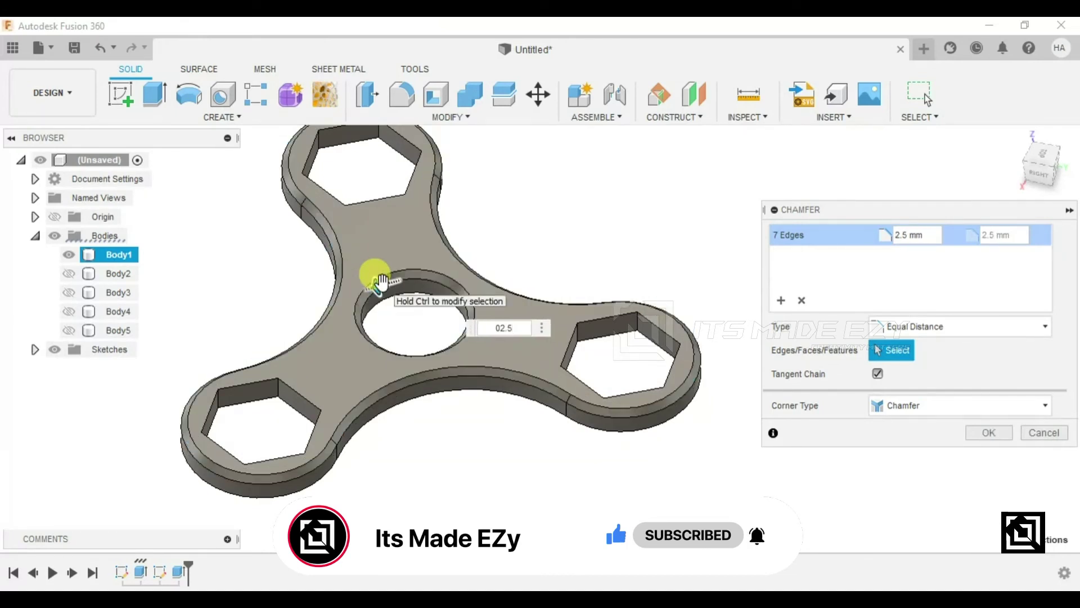
{"action": "mouse_move", "coordinate": [381, 280]}
{"action": "middle_mouse_down", "text": "shift"}
{"action": "mouse_move", "coordinate": [361, 241]}
{"action": "mouse_move", "coordinate": [362, 174]}
{"action": "mouse_move", "coordinate": [404, 301]}
{"action": "middle_mouse_up", "text": "shift"}
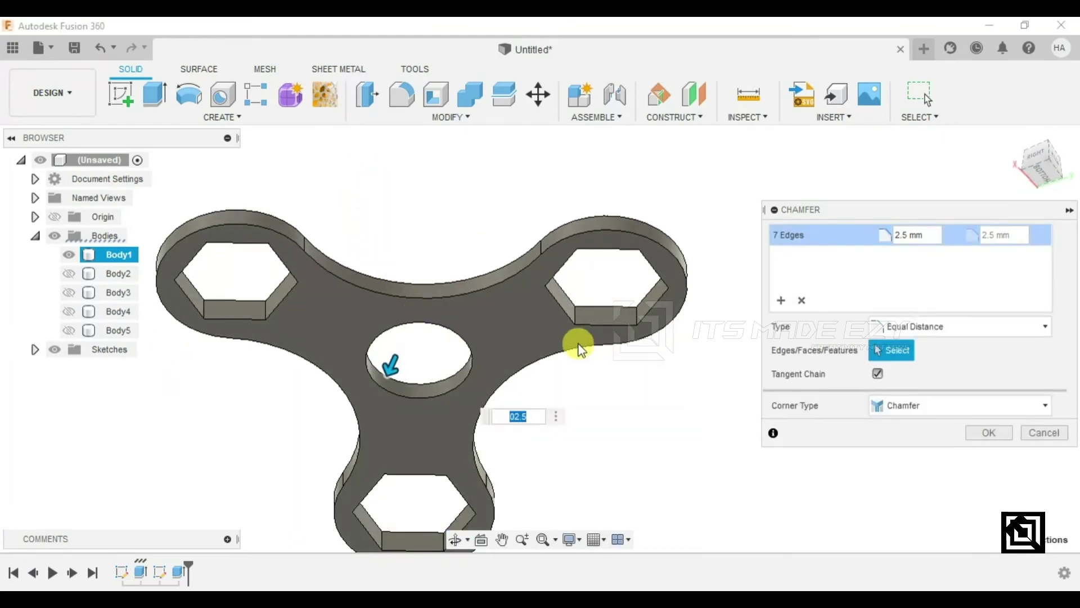
{"action": "left_click", "coordinate": [441, 297]}
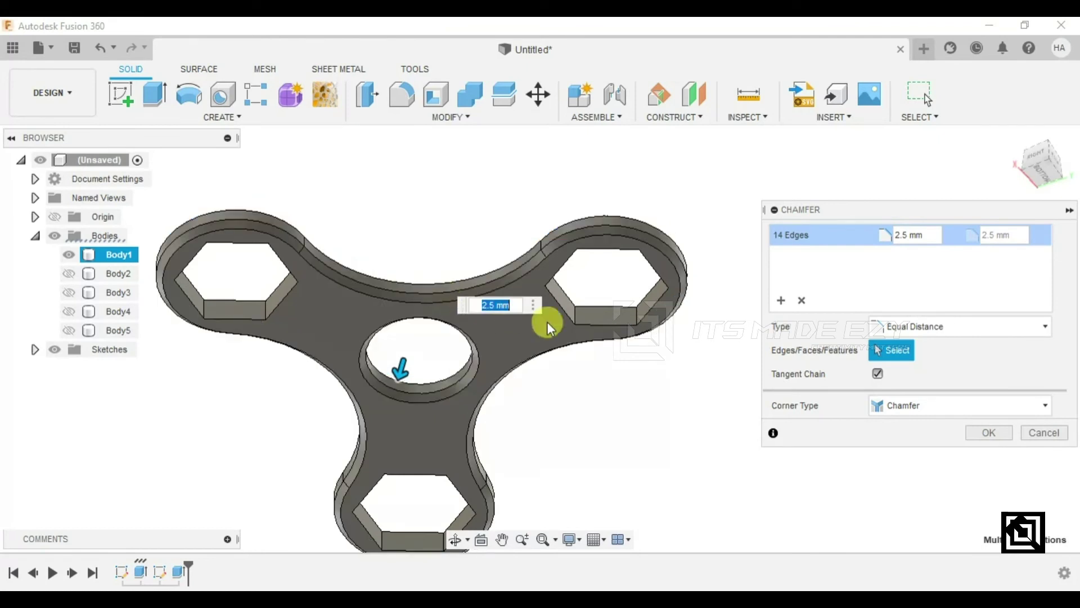
{"action": "left_click", "coordinate": [994, 441]}
{"action": "mouse_move", "coordinate": [518, 345]}
{"action": "middle_mouse_down", "text": "shift"}
{"action": "mouse_move", "coordinate": [535, 446]}
{"action": "mouse_move", "coordinate": [487, 431]}
{"action": "middle_mouse_up", "text": "shift"}
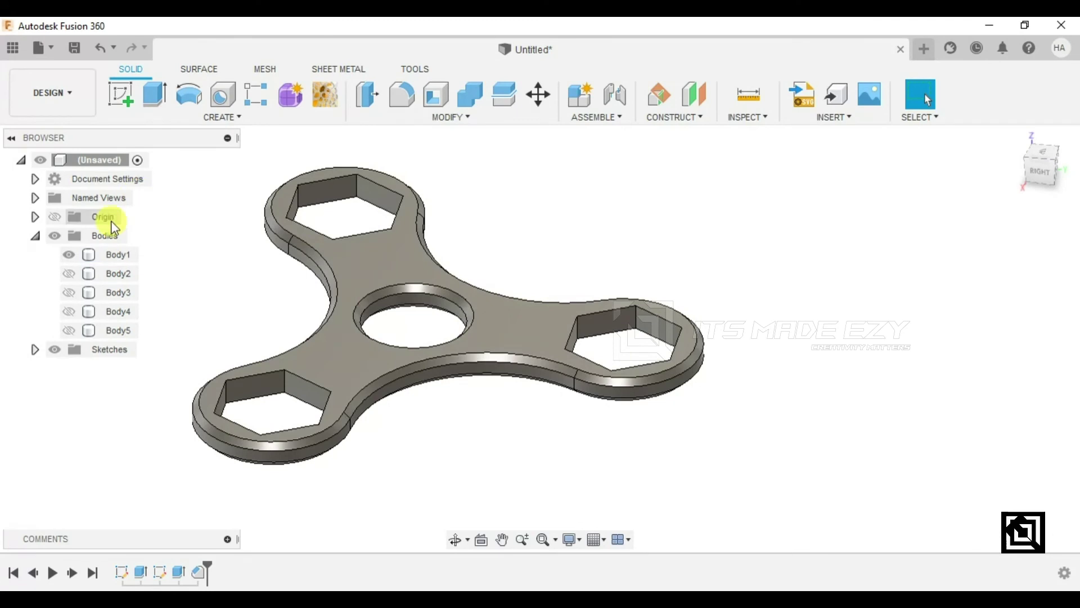
- Show Body2–Body5 again, inspect the centre cap, and select the spinner frame body
{"action": "left_click", "coordinate": [69, 274]}
{"action": "left_click", "coordinate": [68, 292]}
{"action": "left_click", "coordinate": [69, 330]}
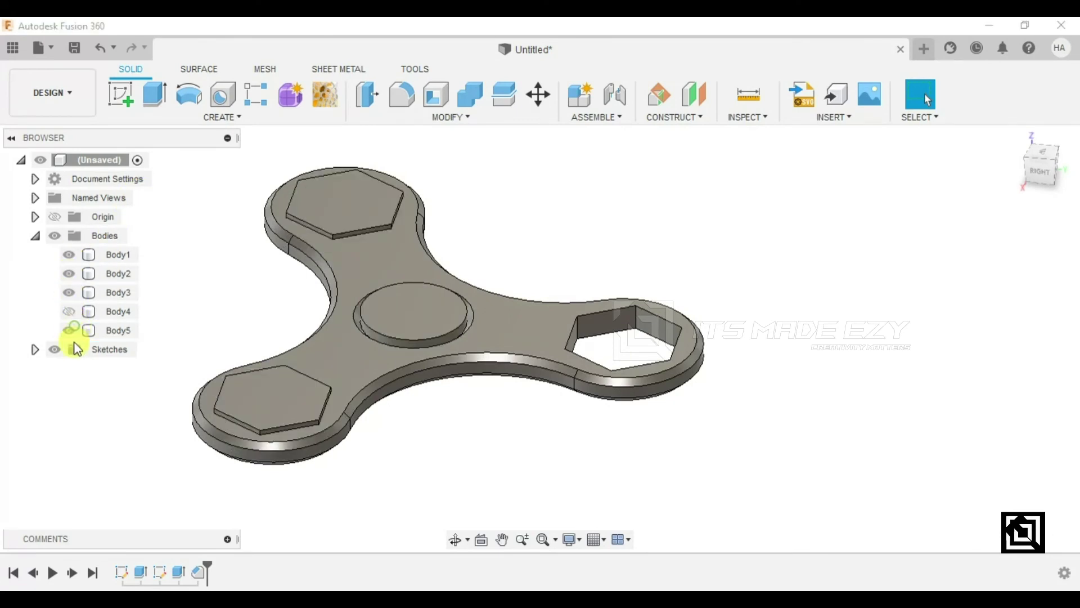
{"action": "left_click", "coordinate": [69, 311]}
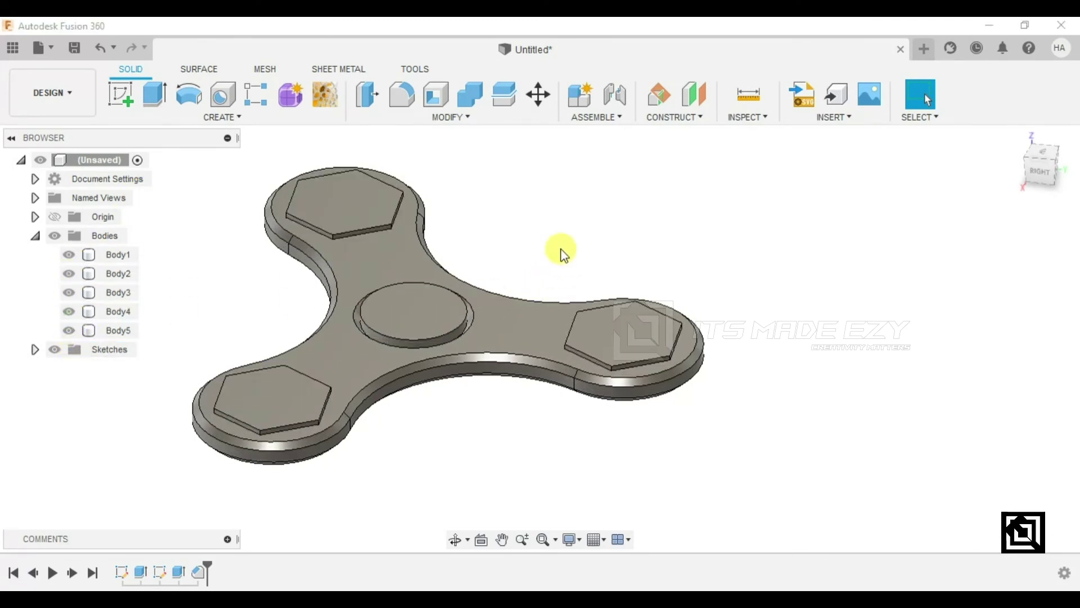
{"action": "left_click", "coordinate": [436, 315]}
{"action": "scroll", "coordinate": [435, 315], "scroll_direction": "up", "scroll_amount": 2}
{"action": "mouse_move", "coordinate": [435, 315]}
{"action": "middle_mouse_down", "text": "shift"}
{"action": "mouse_move", "coordinate": [481, 329]}
{"action": "mouse_move", "coordinate": [475, 294]}
{"action": "mouse_move", "coordinate": [273, 307]}
{"action": "mouse_move", "coordinate": [466, 296]}
{"action": "mouse_move", "coordinate": [478, 318]}
{"action": "middle_mouse_up", "text": "shift"}
{"action": "scroll", "coordinate": [478, 315], "scroll_direction": "down", "scroll_amount": 3}
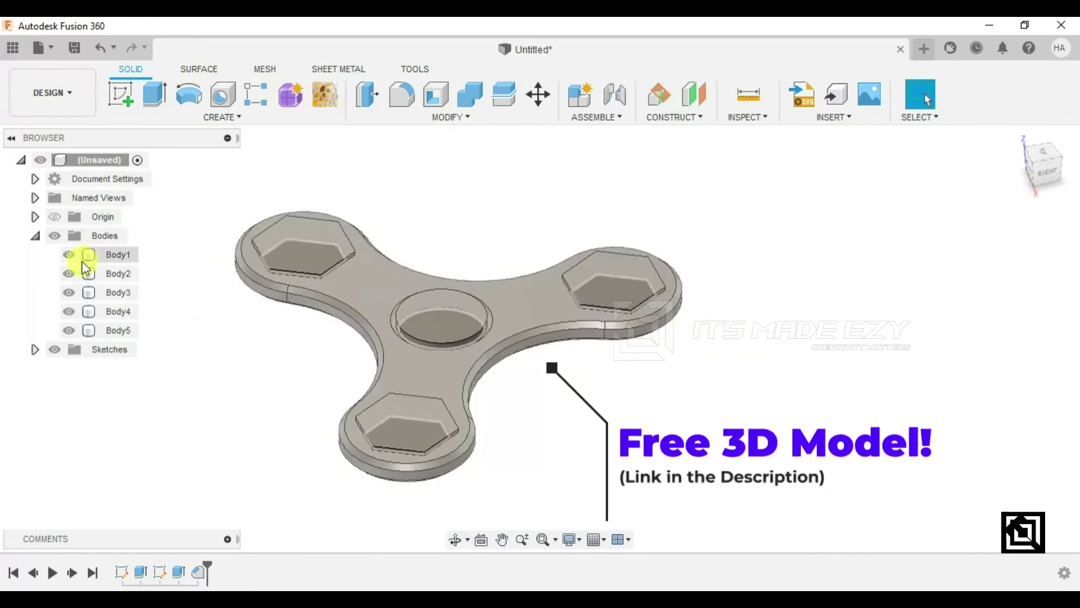
{"action": "left_click", "coordinate": [115, 256]}
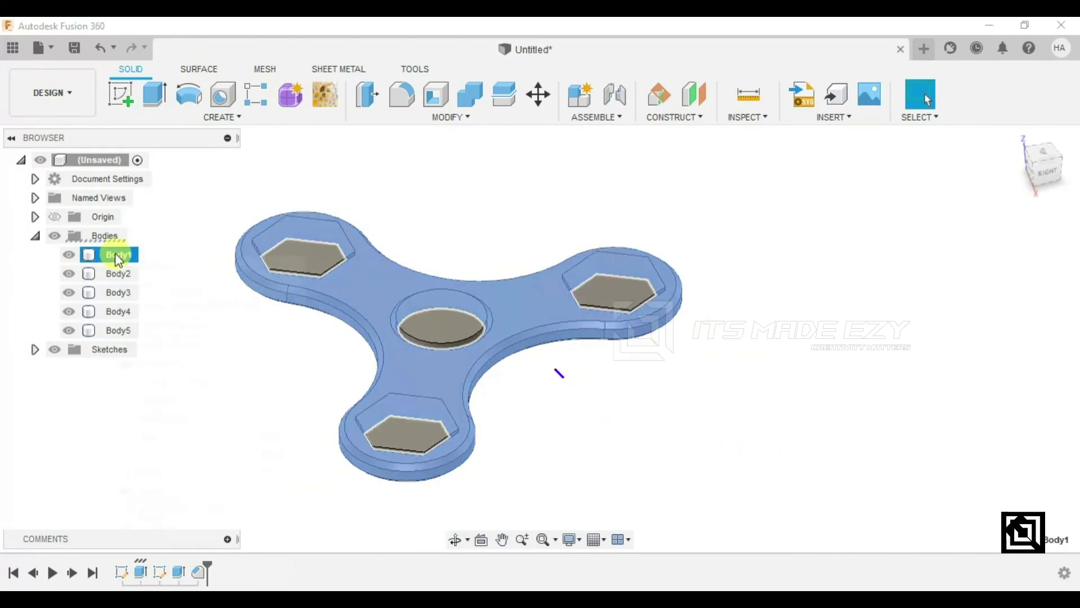
- Apply the Plastic – Translucent Matte (Red) appearance to the spinner frame
{"action": "right_click", "coordinate": [117, 256]}
{"action": "left_click", "coordinate": [187, 366]}
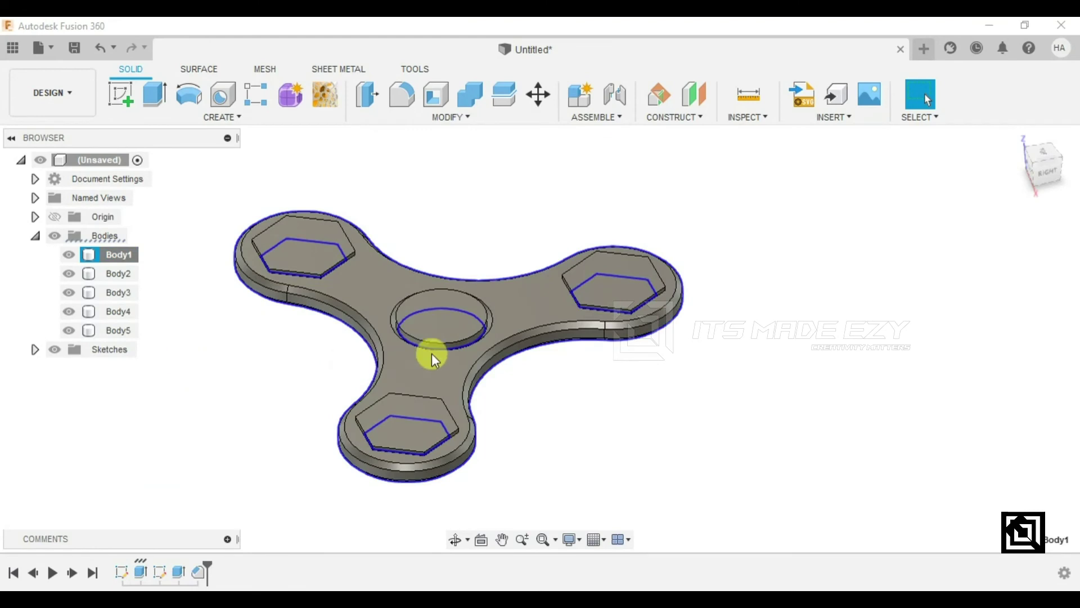
{"action": "key", "text": "a"}
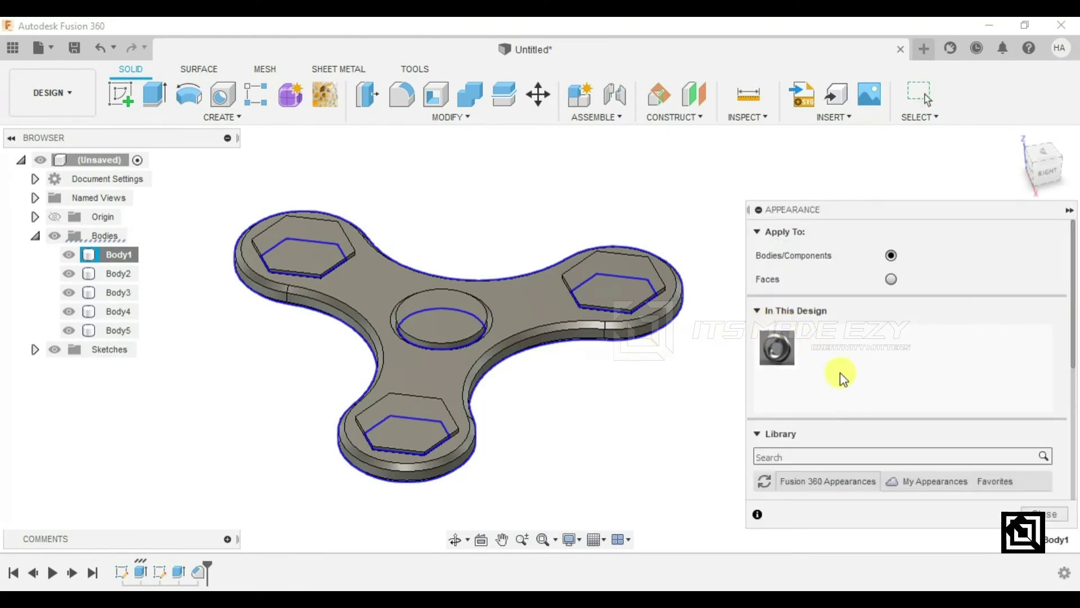
{"action": "scroll", "coordinate": [827, 453], "scroll_direction": "down", "scroll_amount": 3}
{"action": "scroll", "coordinate": [825, 453], "scroll_direction": "down", "scroll_amount": 2}
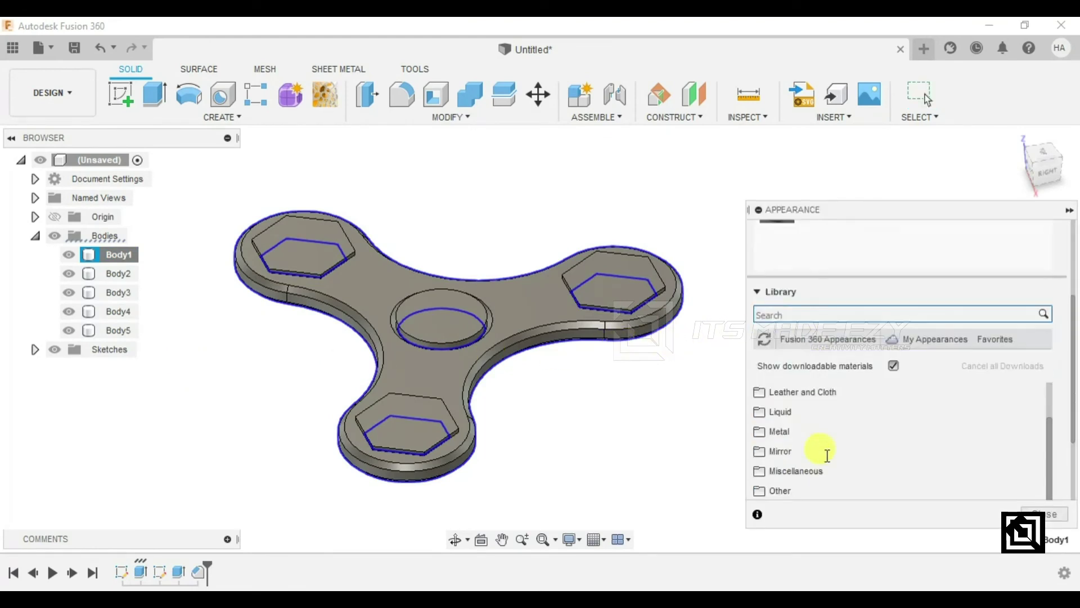
{"action": "scroll", "coordinate": [823, 451], "scroll_direction": "down", "scroll_amount": 3}
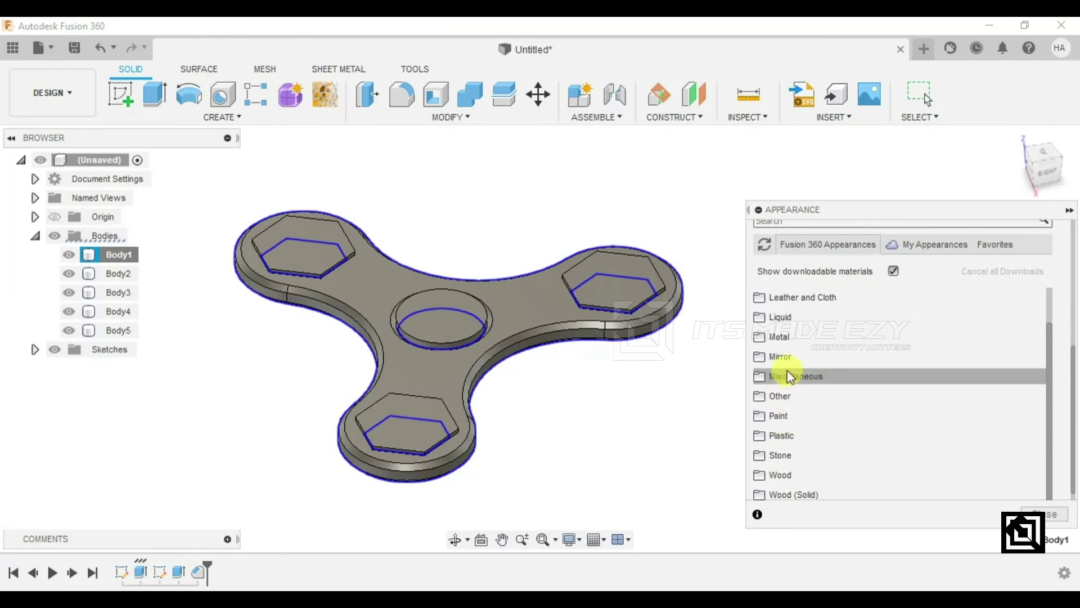
{"action": "left_click", "coordinate": [790, 434]}
{"action": "scroll", "coordinate": [790, 433], "scroll_direction": "down", "scroll_amount": 2}
{"action": "scroll", "coordinate": [810, 444], "scroll_direction": "down", "scroll_amount": 3}
{"action": "scroll", "coordinate": [821, 385], "scroll_direction": "down", "scroll_amount": 4}
{"action": "left_click", "coordinate": [821, 382]}
{"action": "scroll", "coordinate": [810, 394], "scroll_direction": "down", "scroll_amount": 3}
{"action": "scroll", "coordinate": [819, 402], "scroll_direction": "down", "scroll_amount": 2}
{"action": "left_click", "coordinate": [817, 373]}
{"action": "scroll", "coordinate": [824, 399], "scroll_direction": "down", "scroll_amount": 2}
{"action": "scroll", "coordinate": [849, 371], "scroll_direction": "down", "scroll_amount": 3}
{"action": "scroll", "coordinate": [861, 356], "scroll_direction": "down", "scroll_amount": 3}
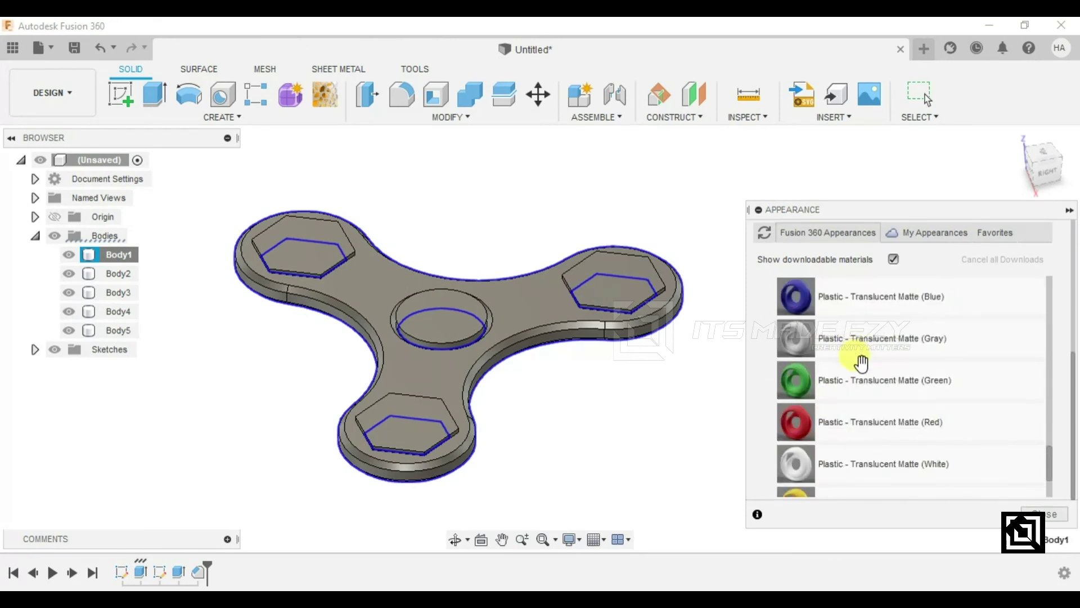
{"action": "left_click", "coordinate": [831, 438]}
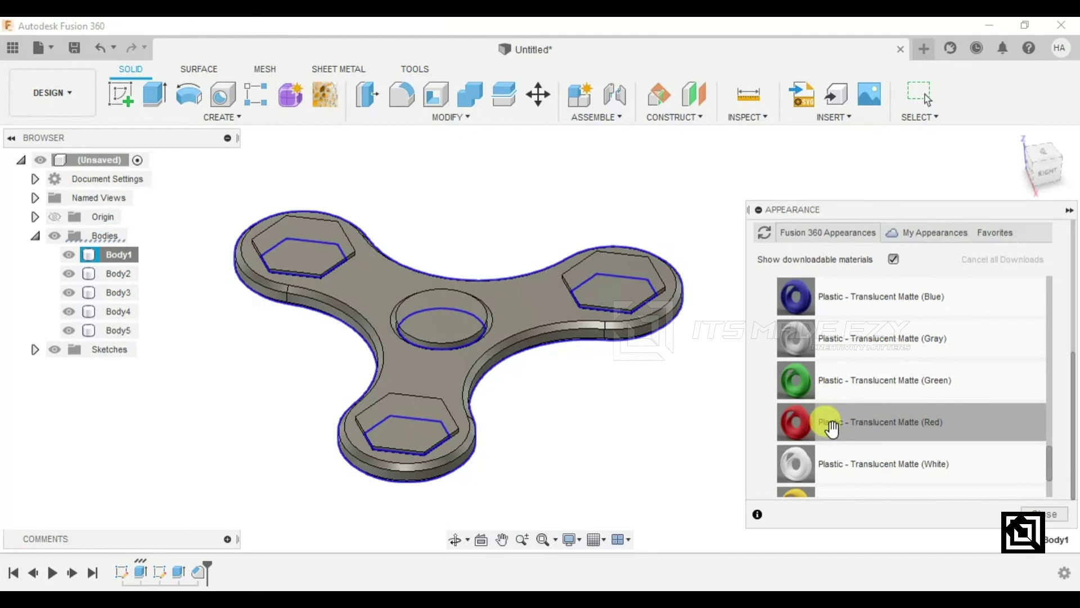
{"action": "left_click_drag", "start_coordinate": [832, 428], "coordinate": [526, 308]}
- Make the hexagon weights and centre cap blue plastic, then return to the home view
{"action": "left_click", "coordinate": [834, 392]}
{"action": "scroll", "coordinate": [856, 337], "scroll_direction": "down", "scroll_amount": 3}
{"action": "scroll", "coordinate": [856, 337], "scroll_direction": "down", "scroll_amount": 2}
{"action": "scroll", "coordinate": [856, 338], "scroll_direction": "up", "scroll_amount": 2}
{"action": "left_click_drag", "start_coordinate": [822, 299], "coordinate": [615, 289]}
{"action": "mouse_move", "coordinate": [820, 302]}
{"action": "left_mouse_down"}
{"action": "mouse_move", "coordinate": [692, 324]}
{"action": "mouse_move", "coordinate": [444, 308]}
{"action": "mouse_move", "coordinate": [302, 282]}
{"action": "mouse_move", "coordinate": [356, 281]}
{"action": "mouse_move", "coordinate": [315, 253]}
{"action": "mouse_move", "coordinate": [366, 405]}
{"action": "mouse_move", "coordinate": [414, 415]}
{"action": "left_mouse_up"}
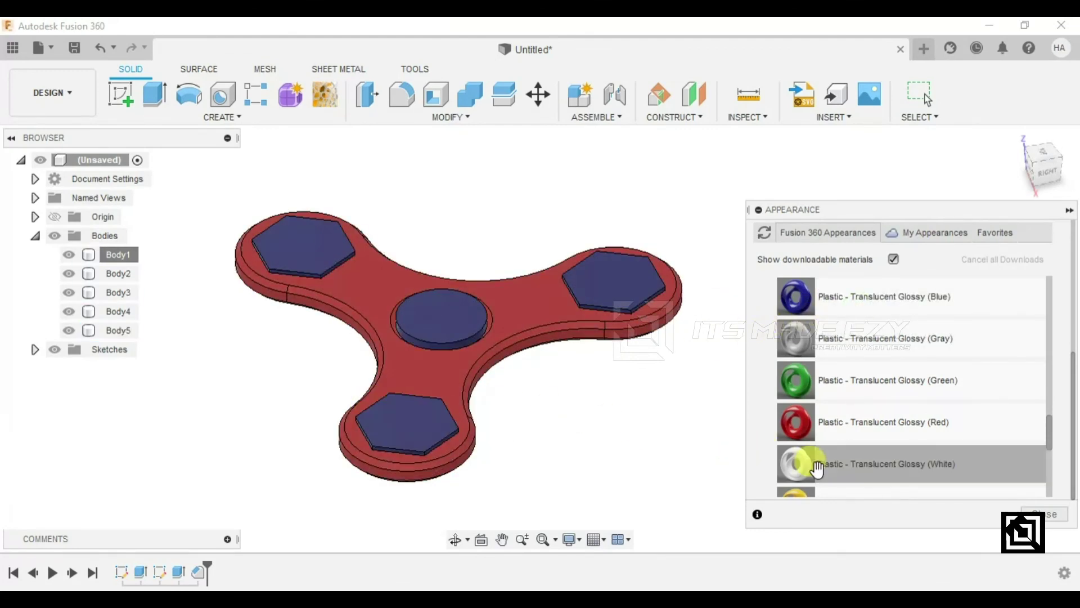
{"action": "left_click", "coordinate": [1044, 513]}
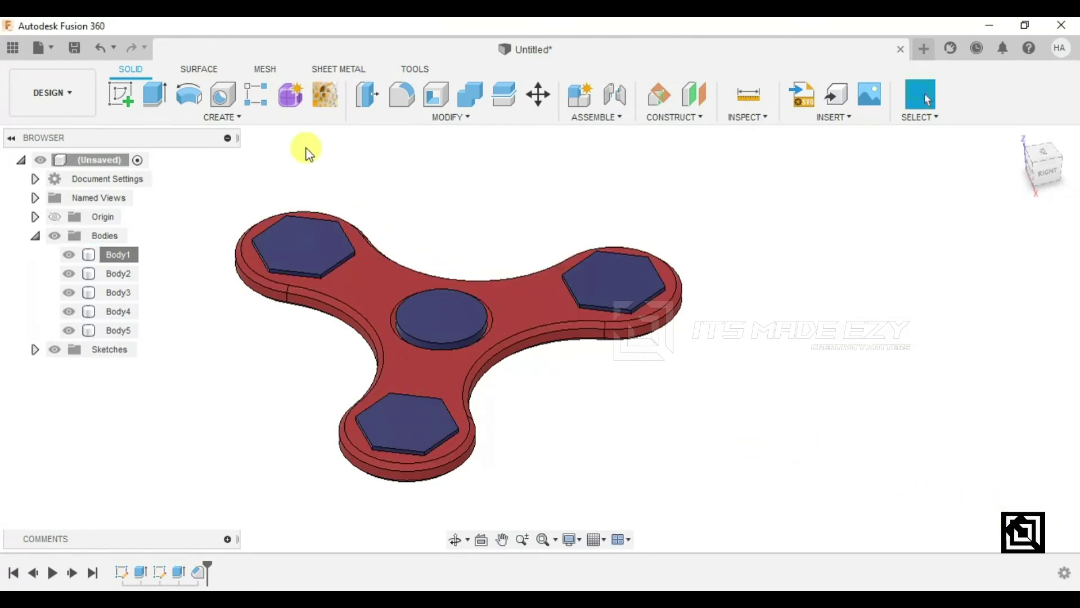
{"action": "left_click", "coordinate": [1018, 139]}
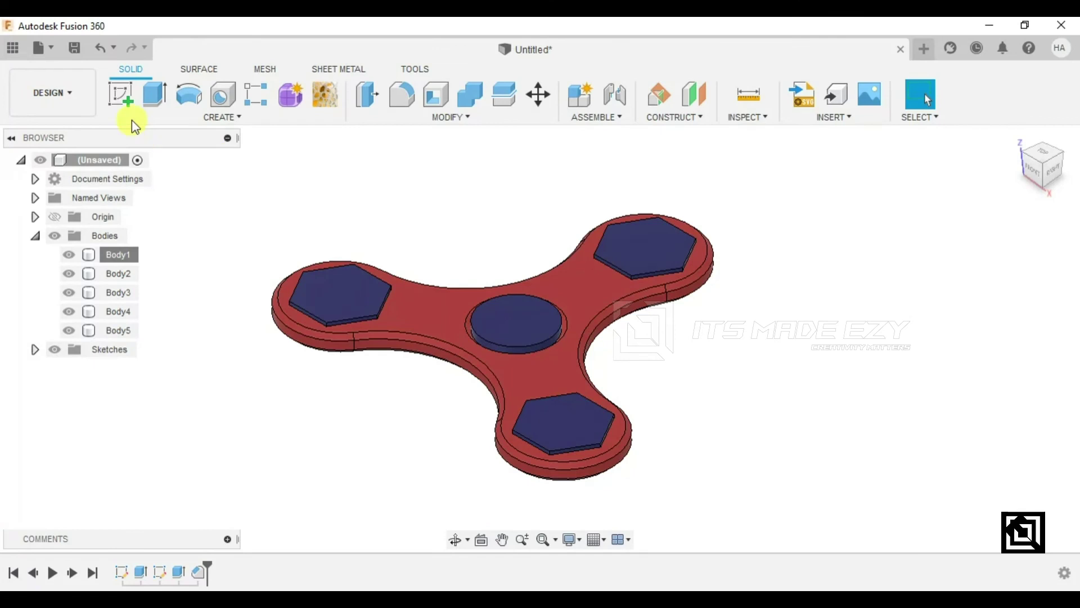
- Save the design under its current name in the ME Specialization project
{"action": "left_click", "coordinate": [74, 48]}
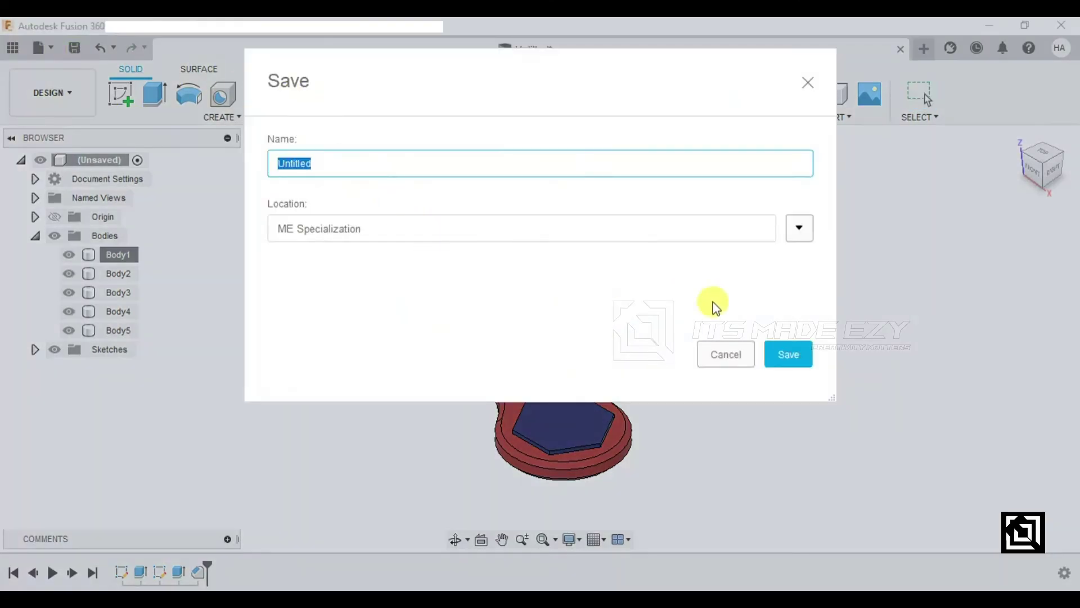
{"action": "left_click", "coordinate": [784, 355]}
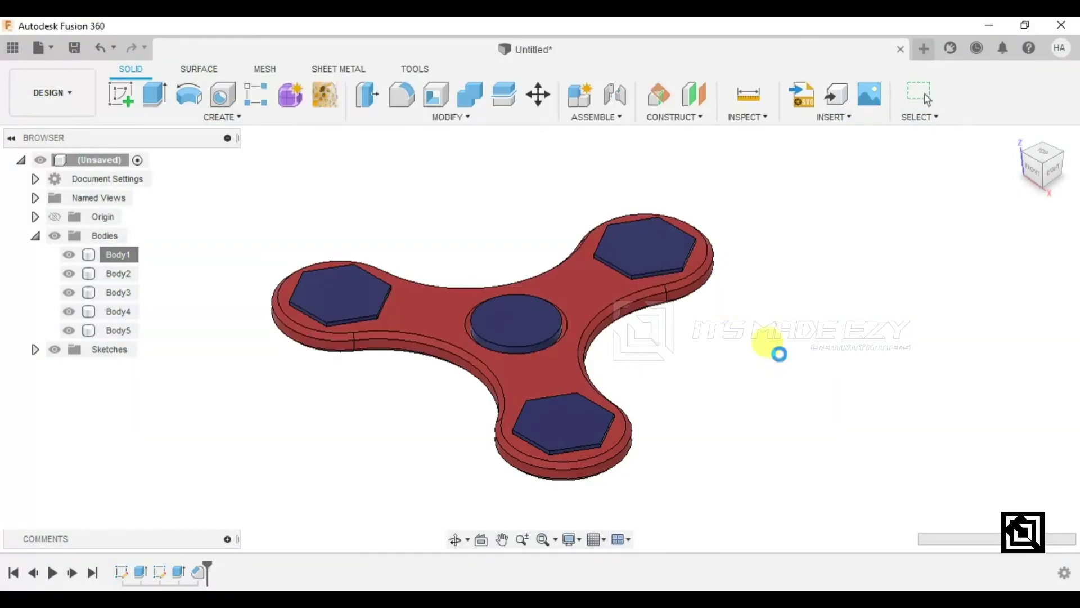